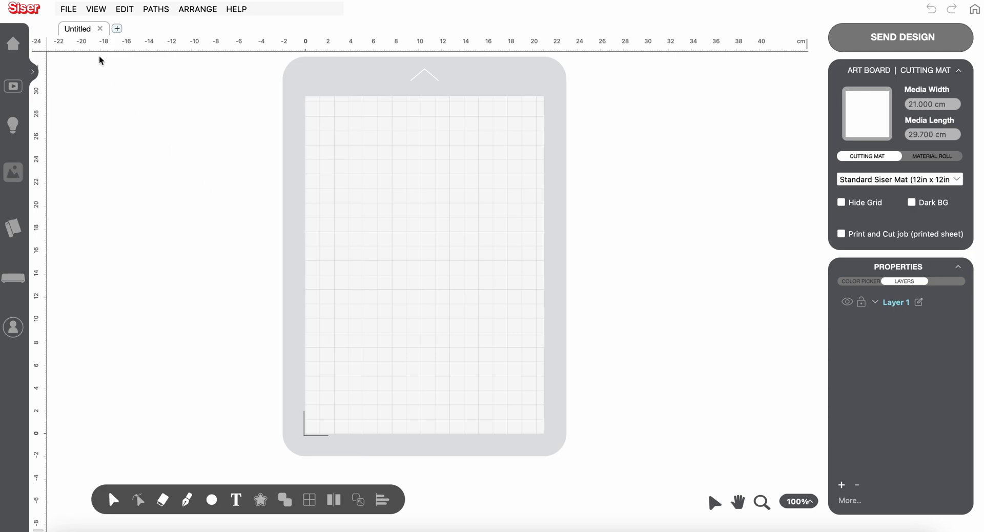
Import the image 1.png from Downloads as Print and Cut artwork at the default resolution
click(71, 13)
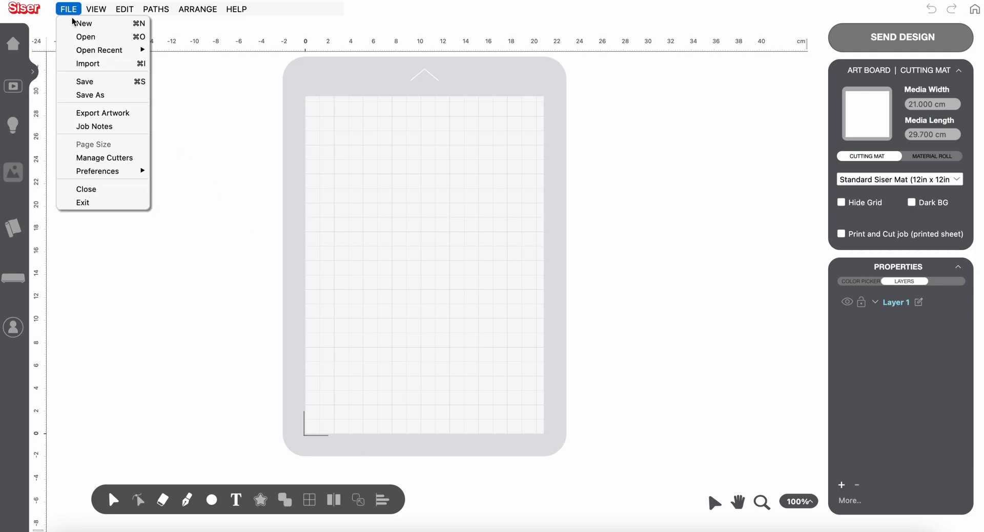
click(81, 62)
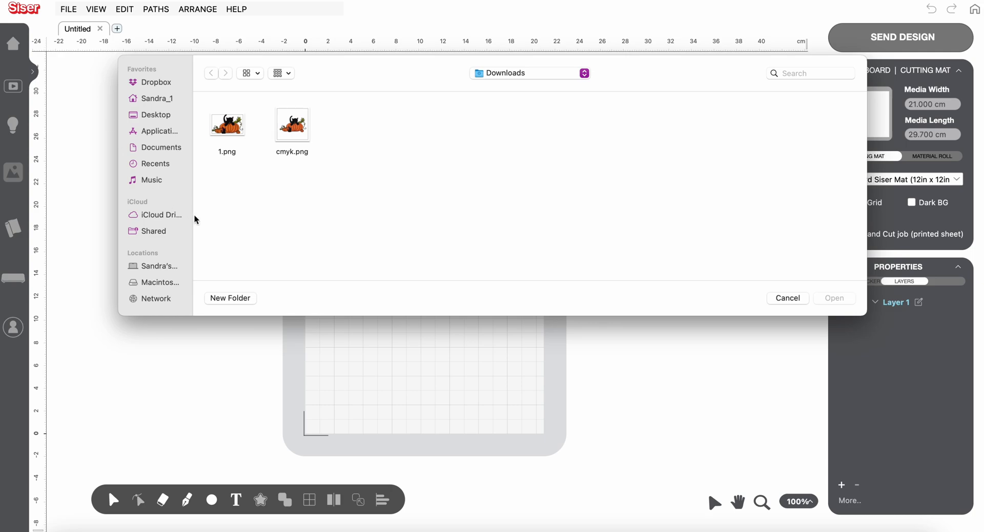
click(235, 132)
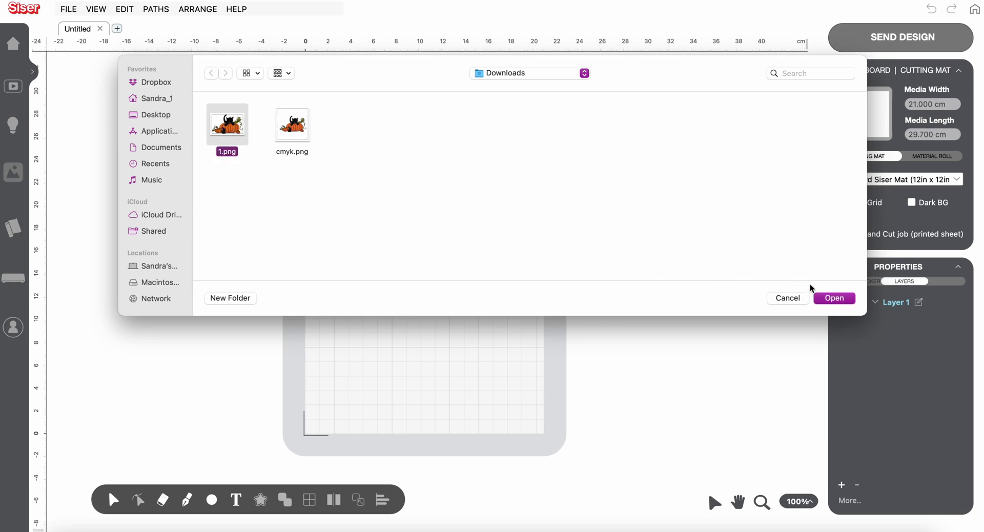
click(826, 297)
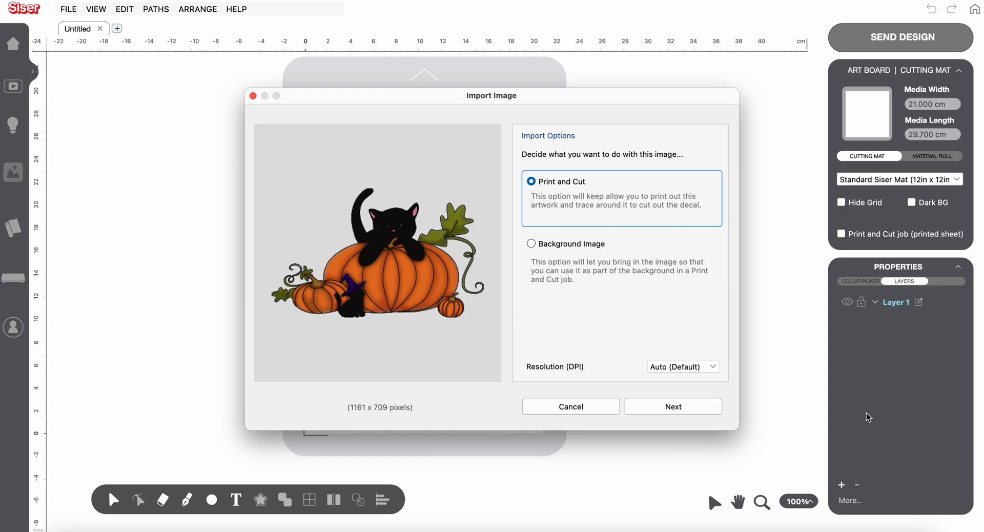
click(668, 405)
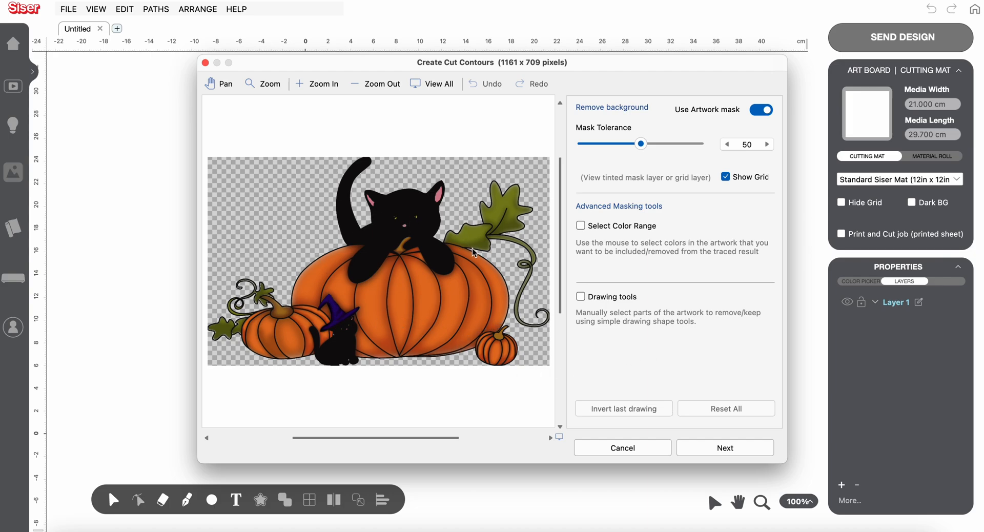
click(582, 226)
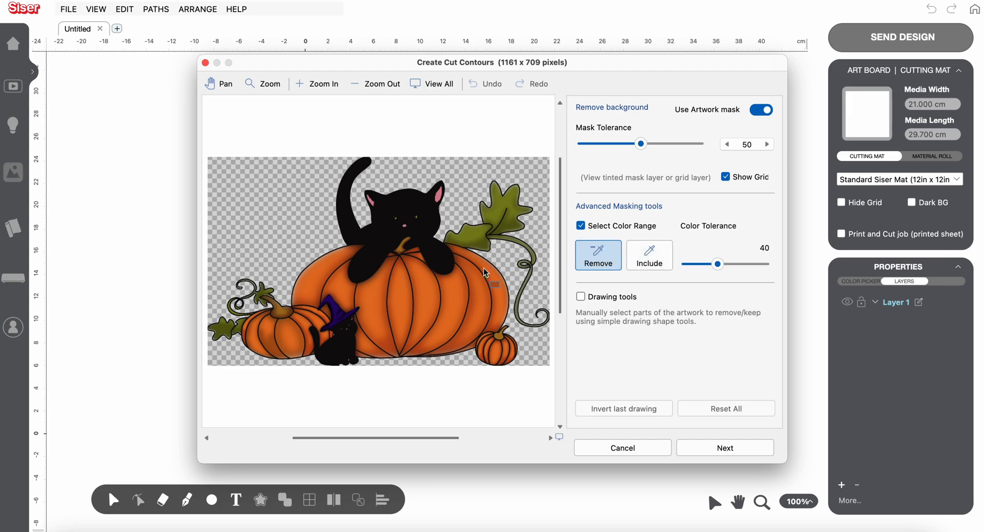
click(582, 228)
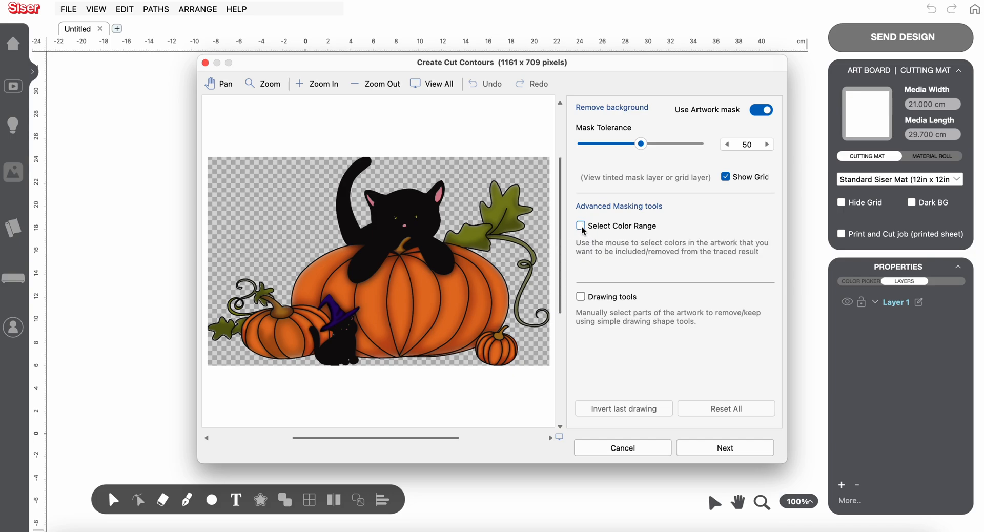
click(581, 298)
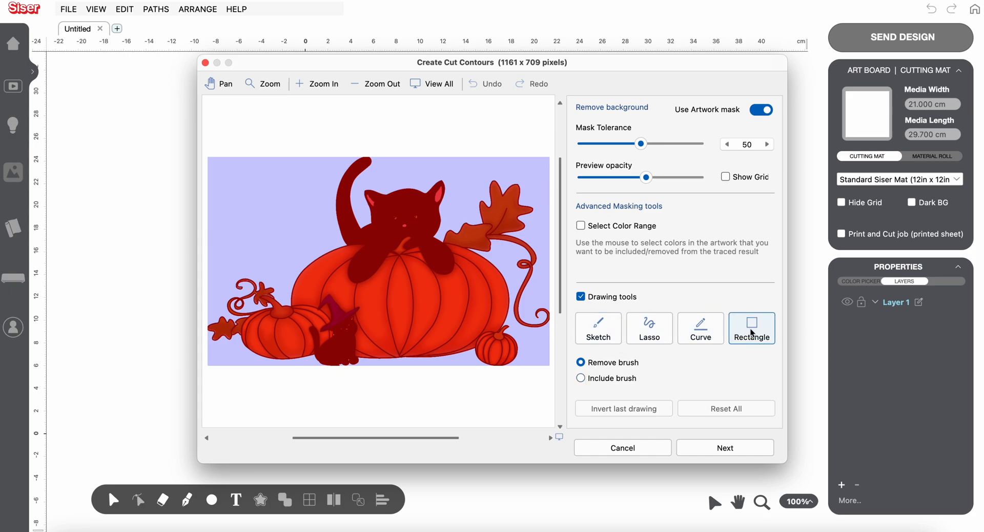
click(583, 297)
Create the cut contours for the imported artwork, accepting the default tracing and contour offset settings
click(724, 449)
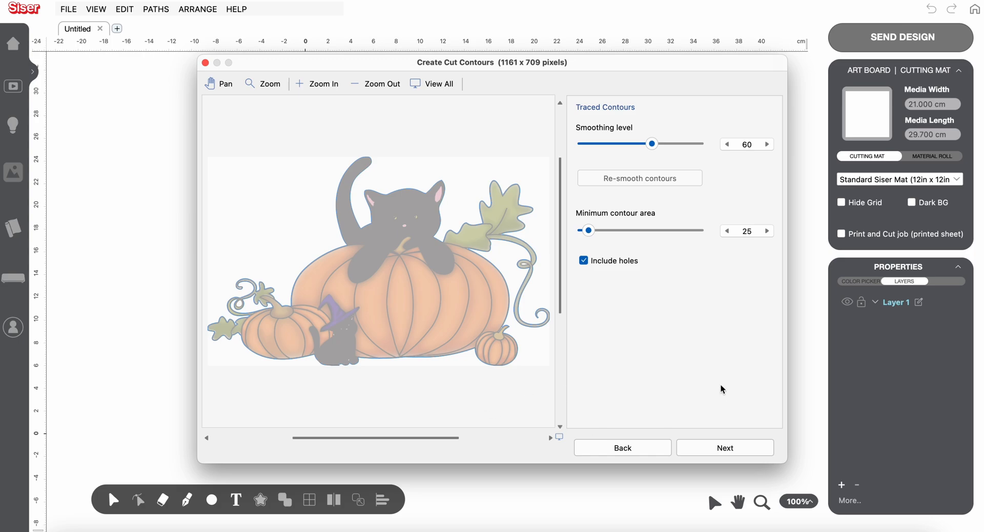
click(728, 449)
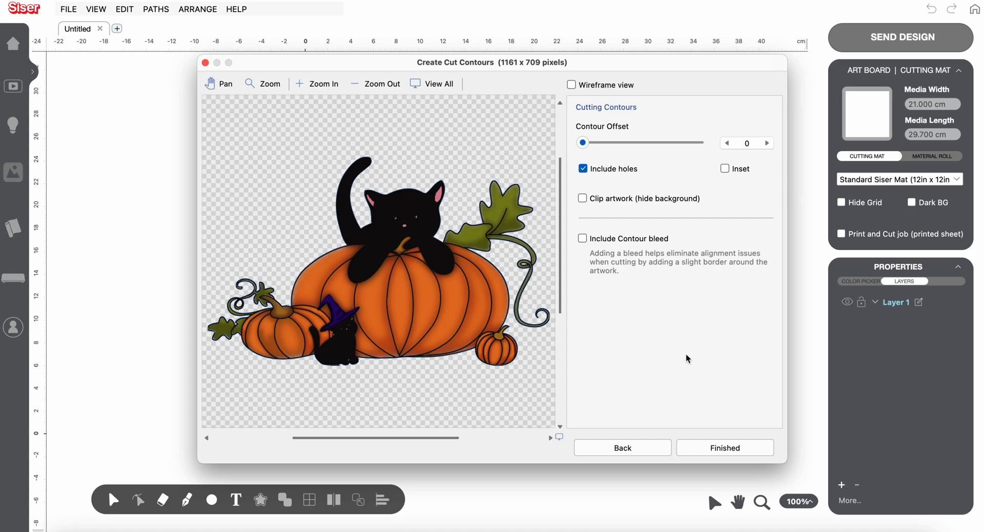
click(724, 448)
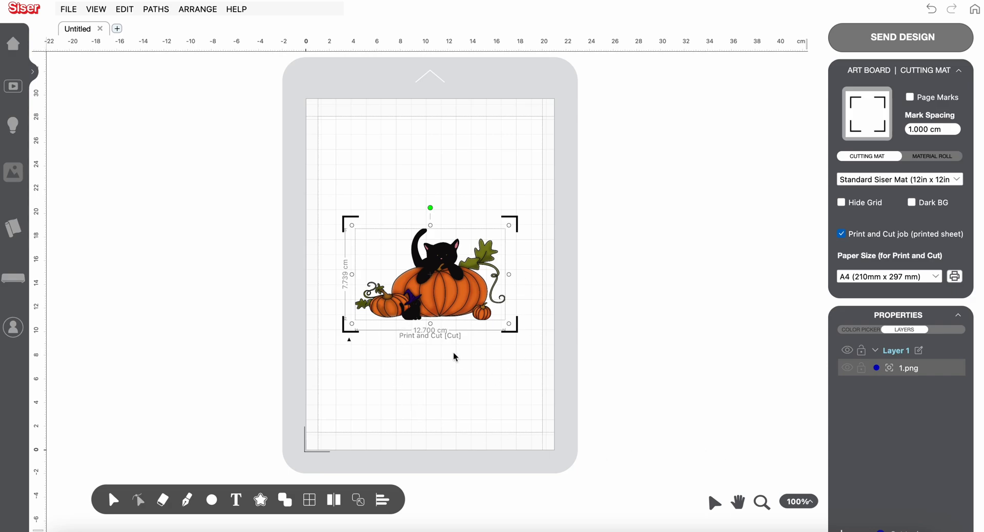
Send all artwork to the print and cut stage to compare its print artwork and cutting contours, and return to the design
click(894, 40)
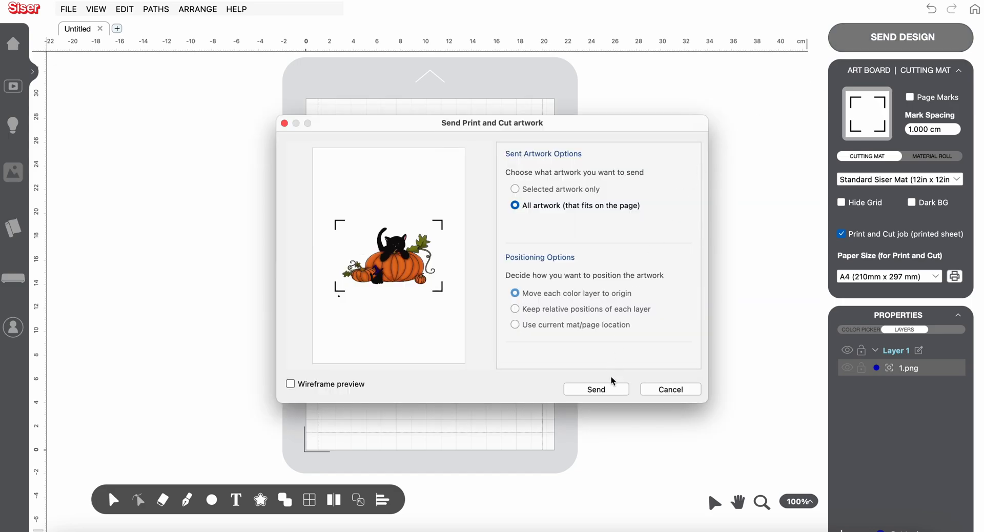
click(592, 391)
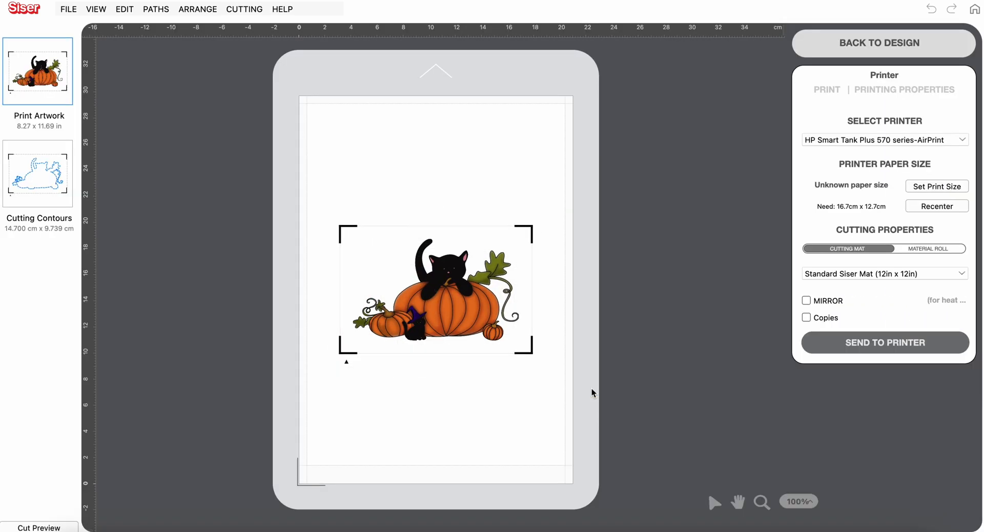
click(38, 189)
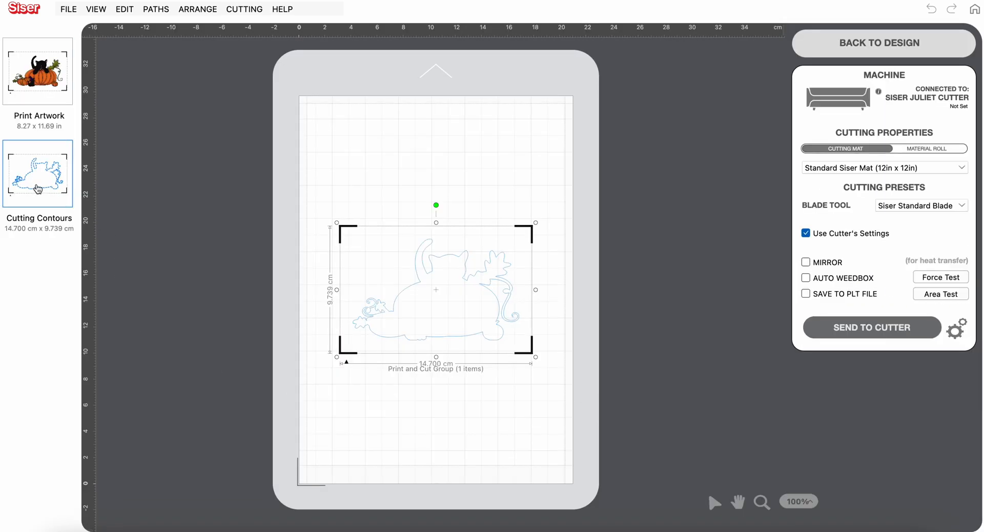
click(25, 82)
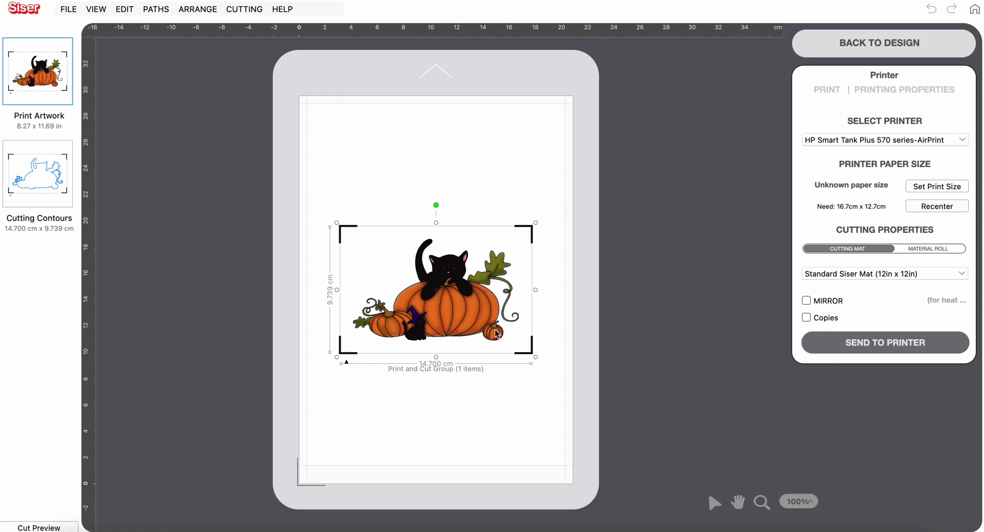
click(889, 51)
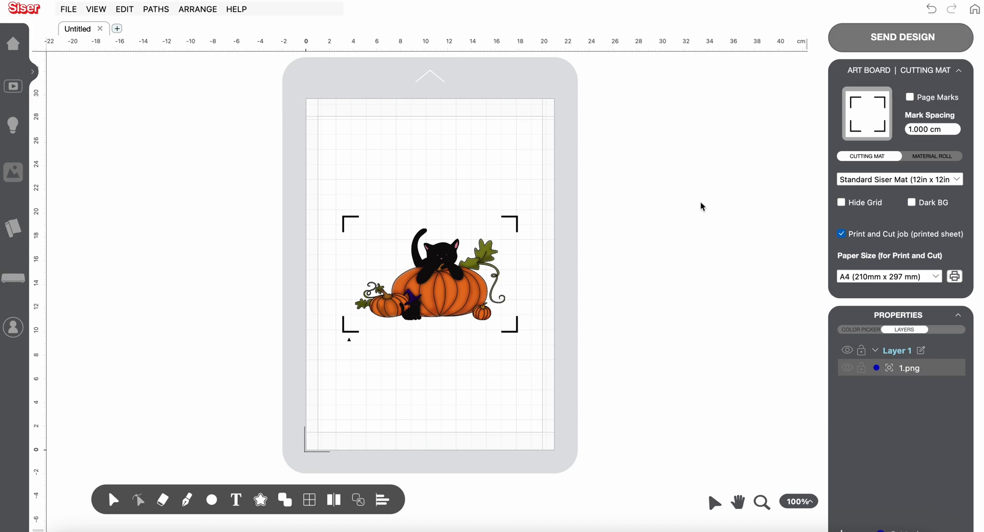
Resize the pumpkin artwork proportionally to a width of 5.0 cm
click(476, 303)
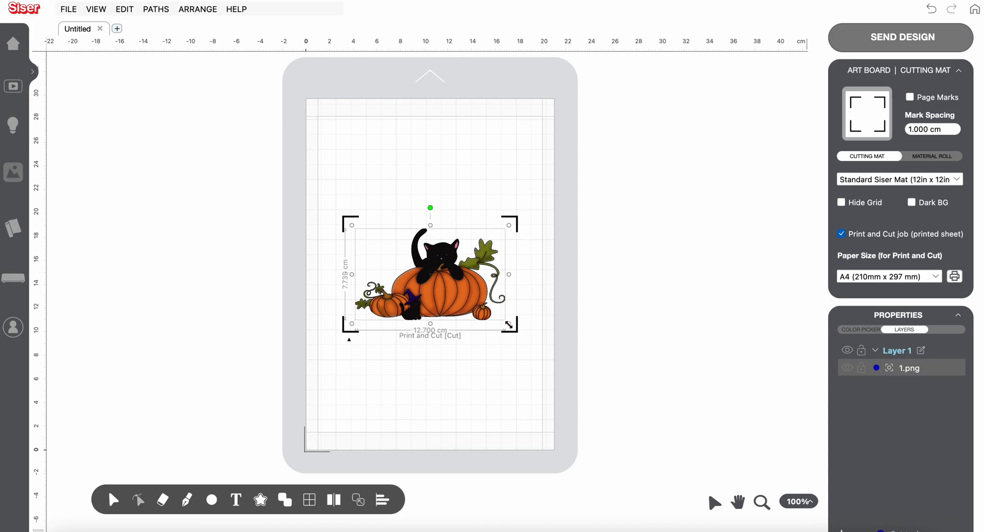
drag(511, 326, 482, 307)
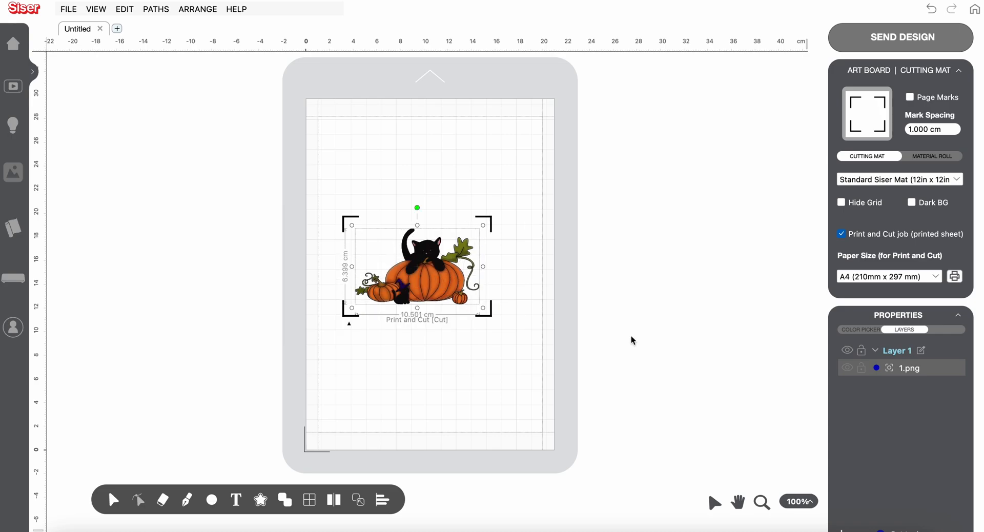
click(861, 331)
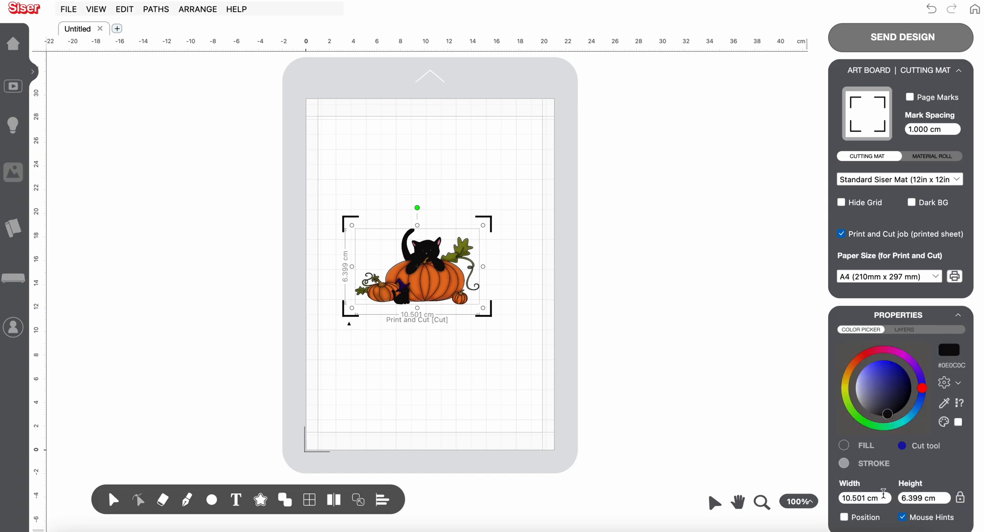
click(887, 500)
drag(888, 500, 813, 507)
text(5.0)
key(Return)
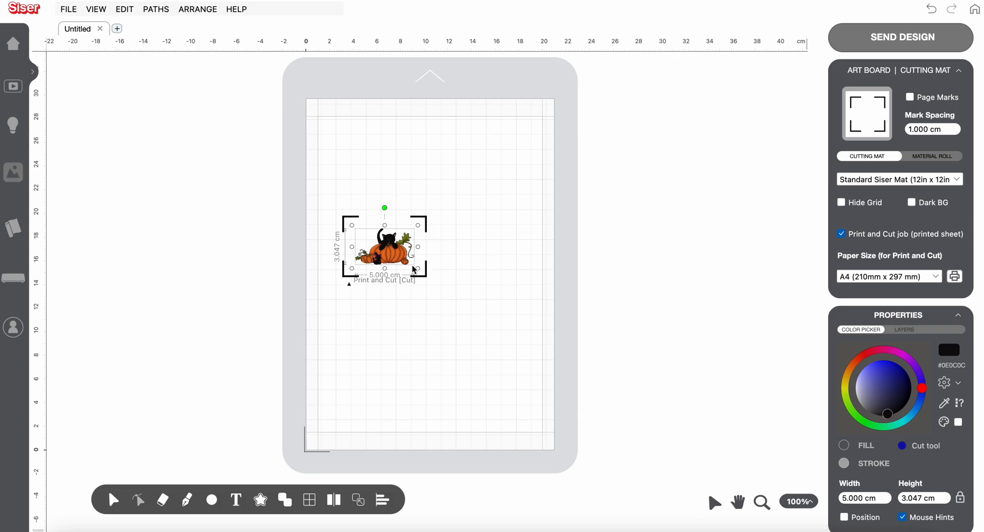
Move the artwork to the upper left corner of the page and enable page marks around the sheet
drag(395, 257, 370, 162)
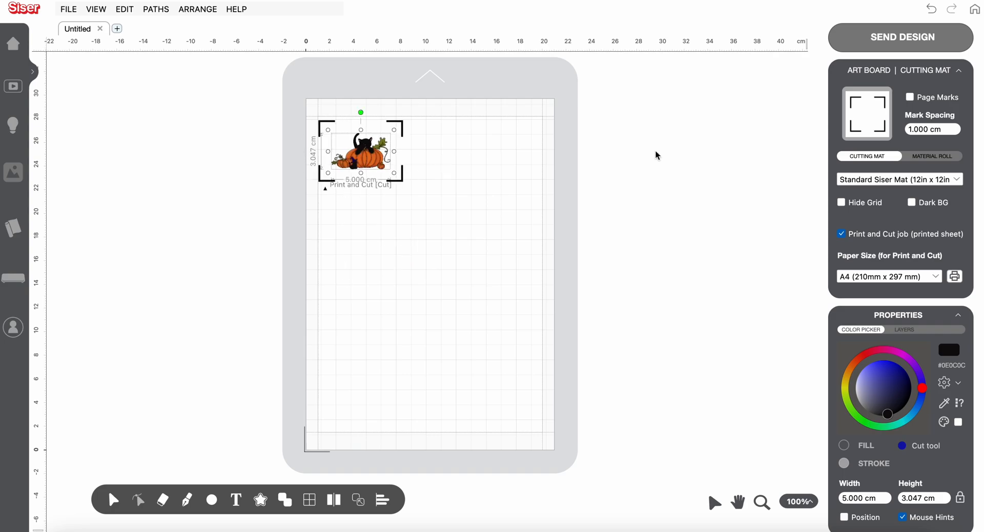
click(911, 97)
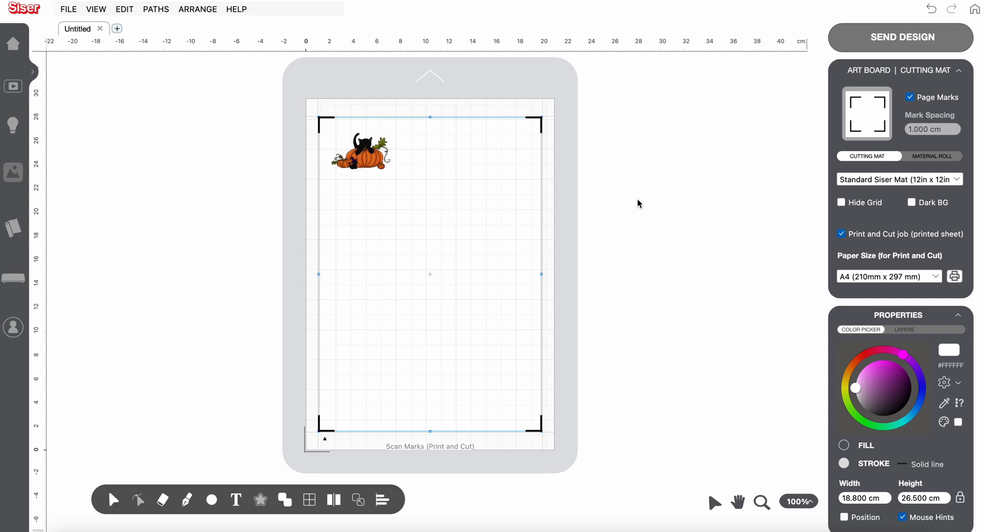
Ungroup the artwork's paths to separate the cut contour from the image, and hide the 1.png image
click(372, 163)
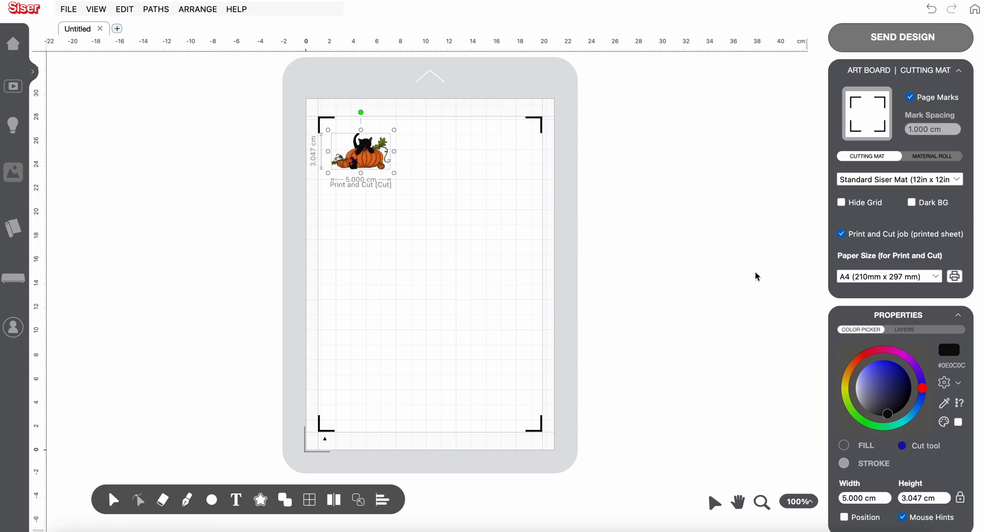
click(905, 331)
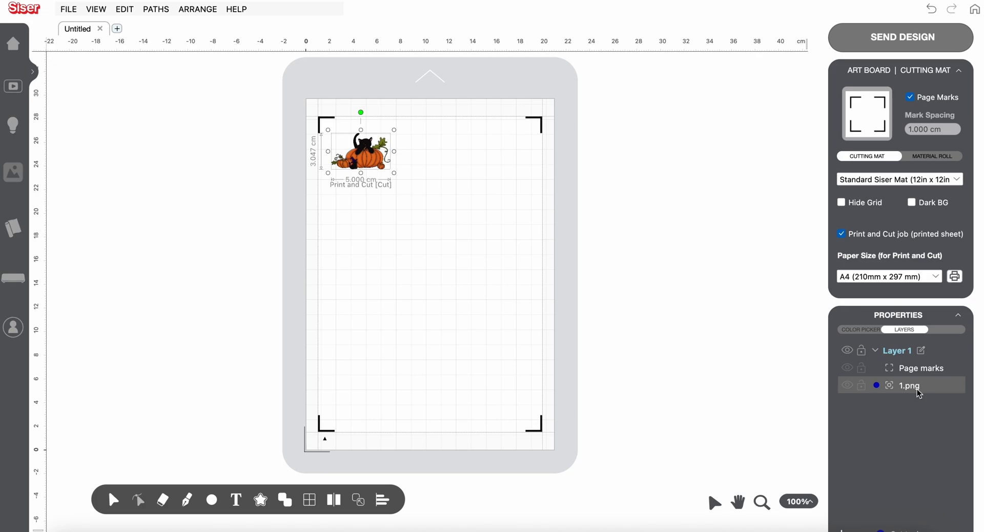
right_click(481, 188)
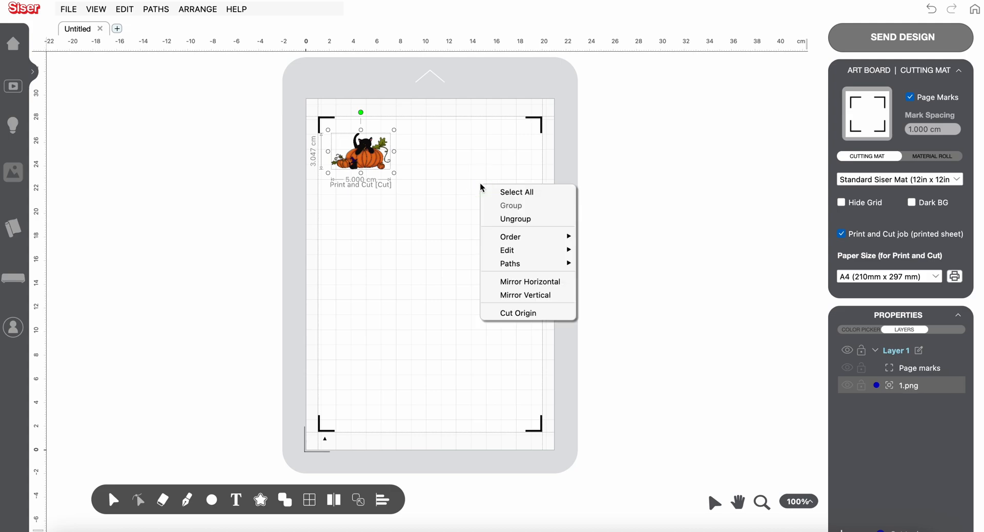
mouse_move(510, 266)
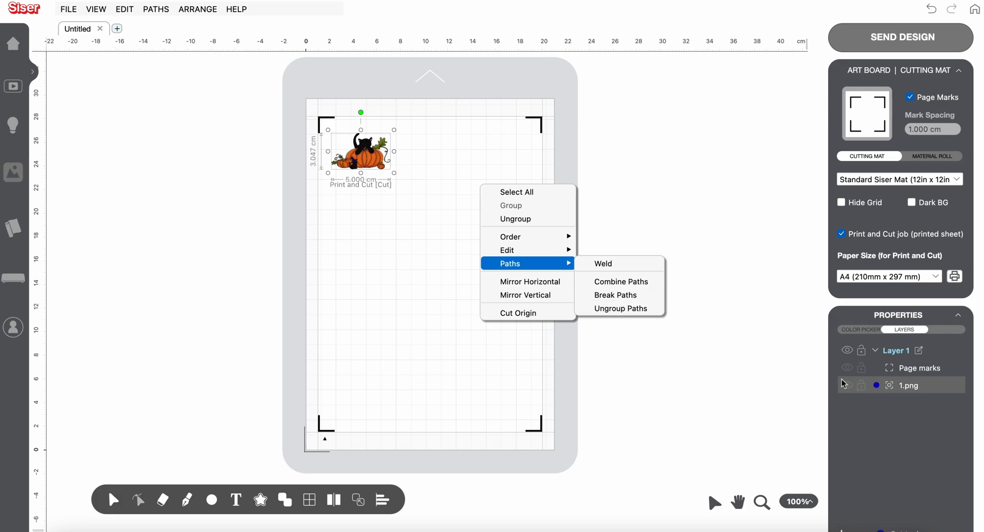
click(647, 309)
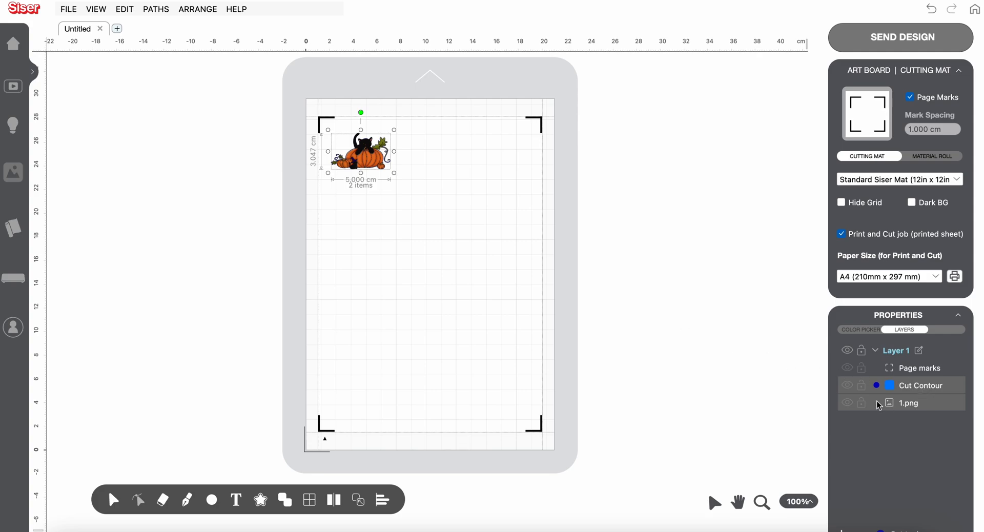
click(850, 405)
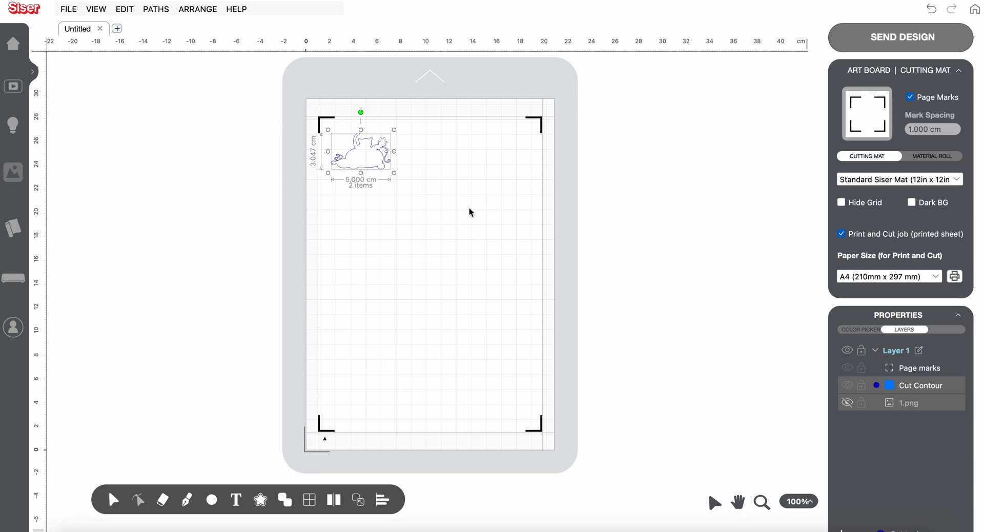
Set up cutting contours for the artwork as a Print and Cut Logo with an offset of 0.200 cm
click(260, 501)
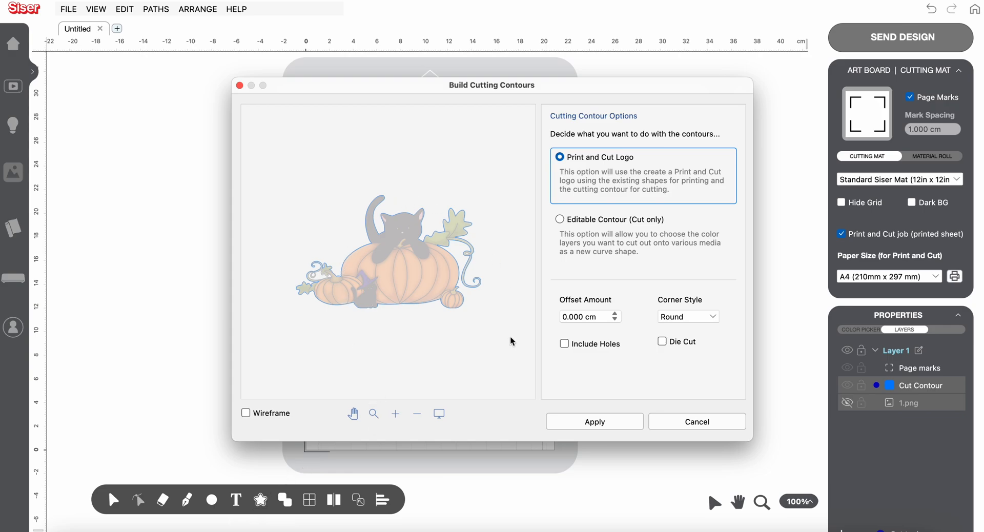
click(560, 219)
click(559, 157)
click(617, 315)
click(617, 315)
click(617, 315)
click(617, 315)
click(617, 315)
click(617, 315)
click(616, 314)
click(617, 314)
click(617, 314)
click(617, 315)
click(616, 315)
click(617, 314)
click(616, 314)
click(617, 314)
click(617, 315)
click(617, 315)
click(616, 314)
click(617, 315)
click(617, 315)
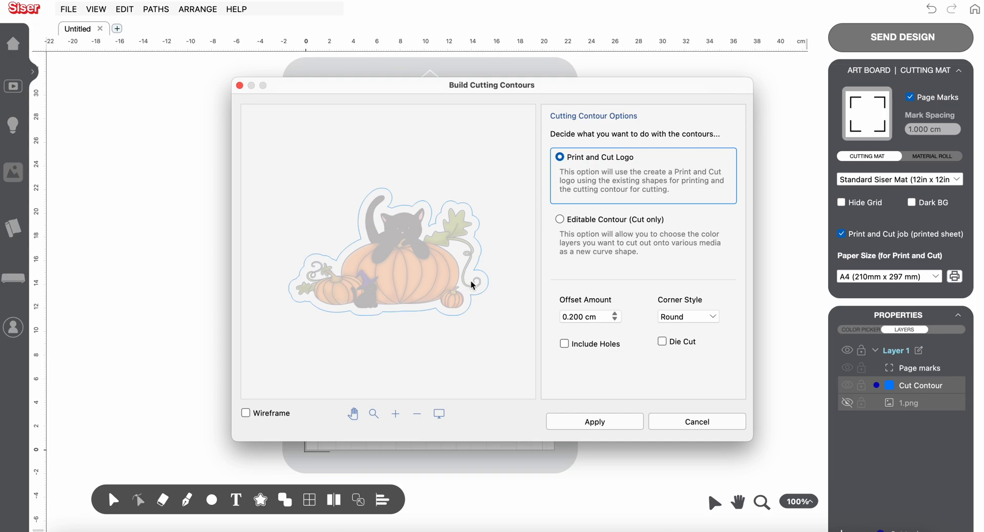
Keep the Round corner style and apply the offset cutting contour to the artwork
click(715, 319)
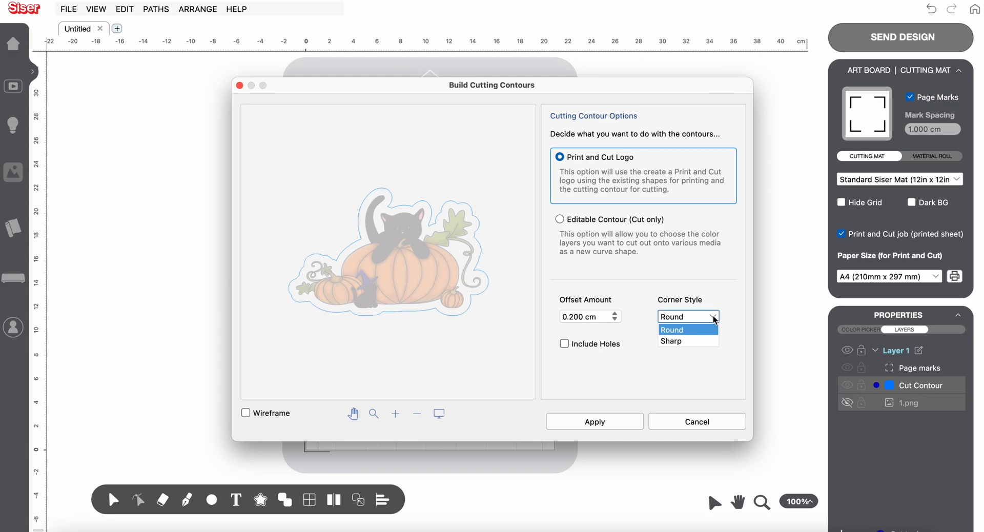
click(731, 305)
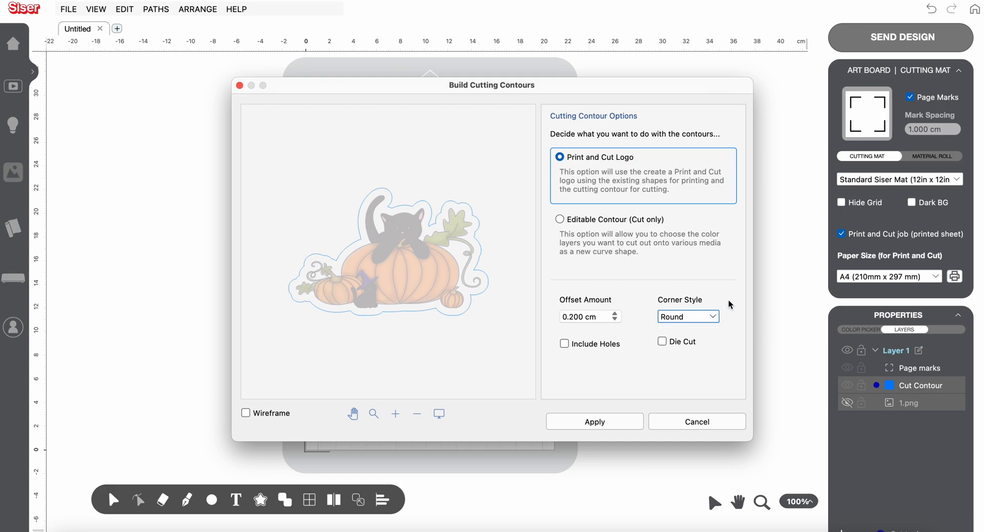
click(600, 425)
click(601, 424)
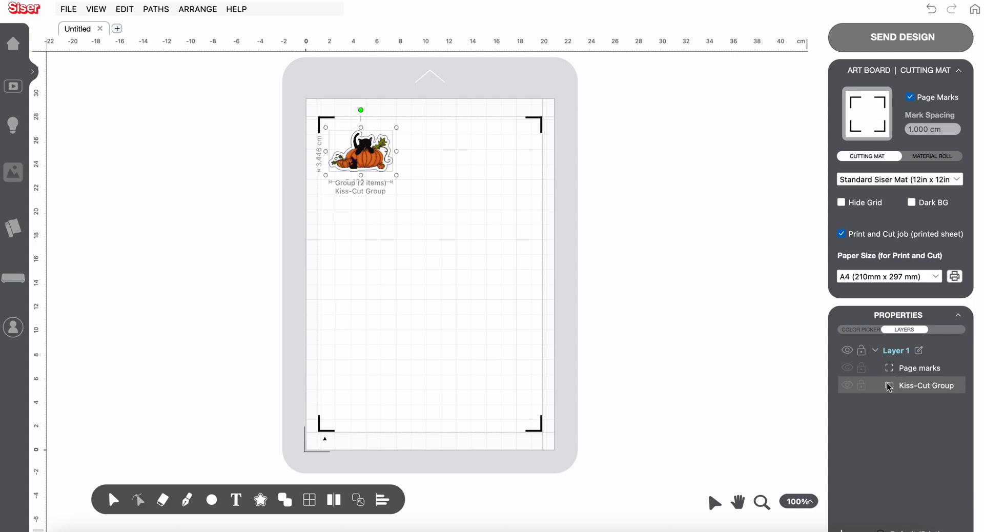
Ungroup the paths of the Kiss-Cut Group to separate the image from its new cut contour
right_click(394, 160)
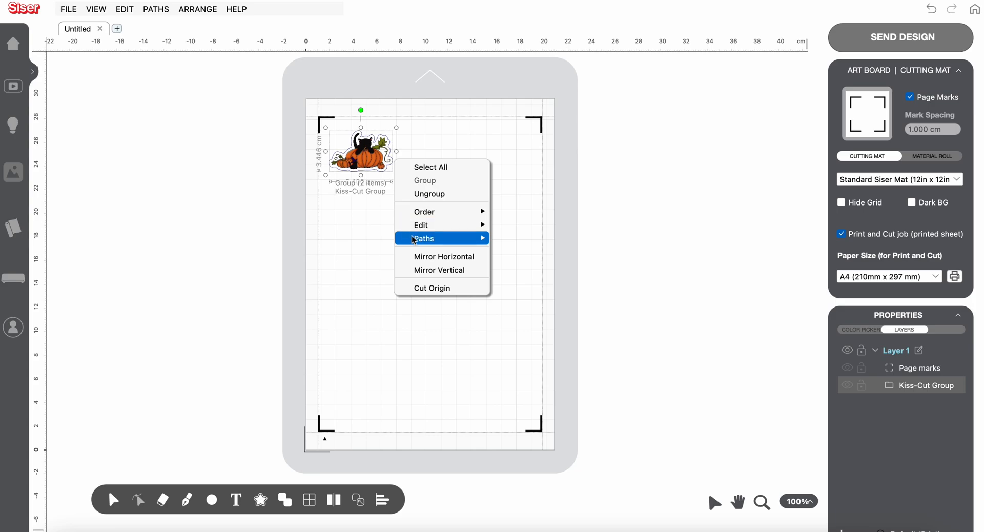
mouse_move(418, 239)
click(535, 285)
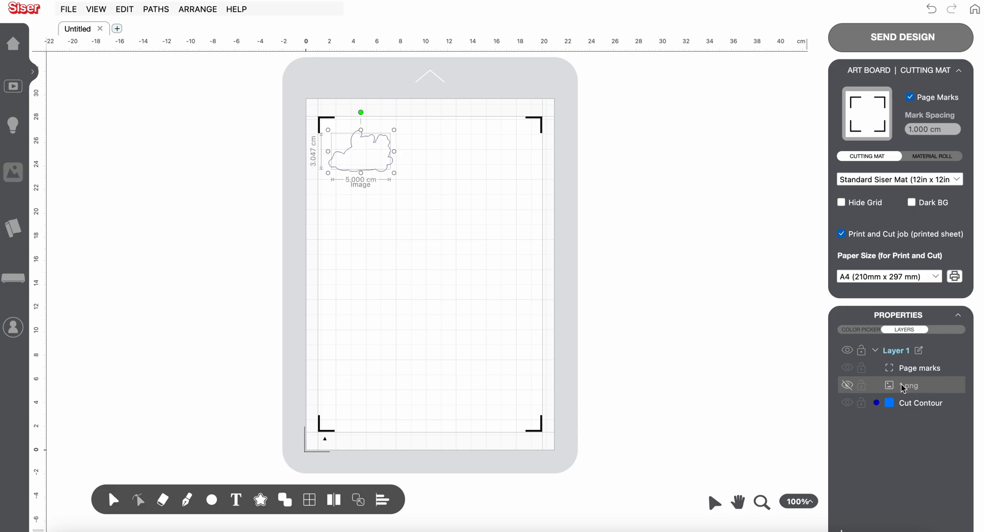
Show the hidden 1.png image again together with its cut contour, and clear the selection
click(848, 385)
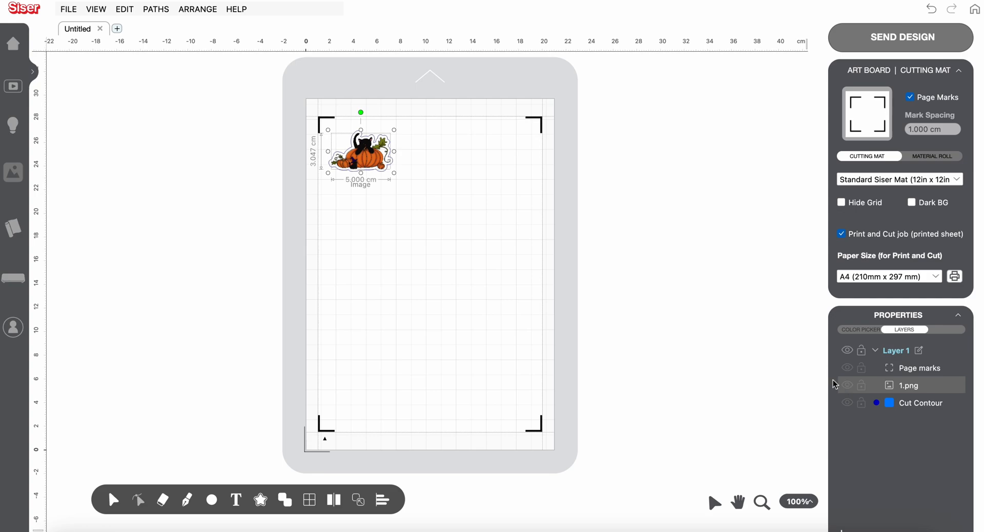
click(610, 264)
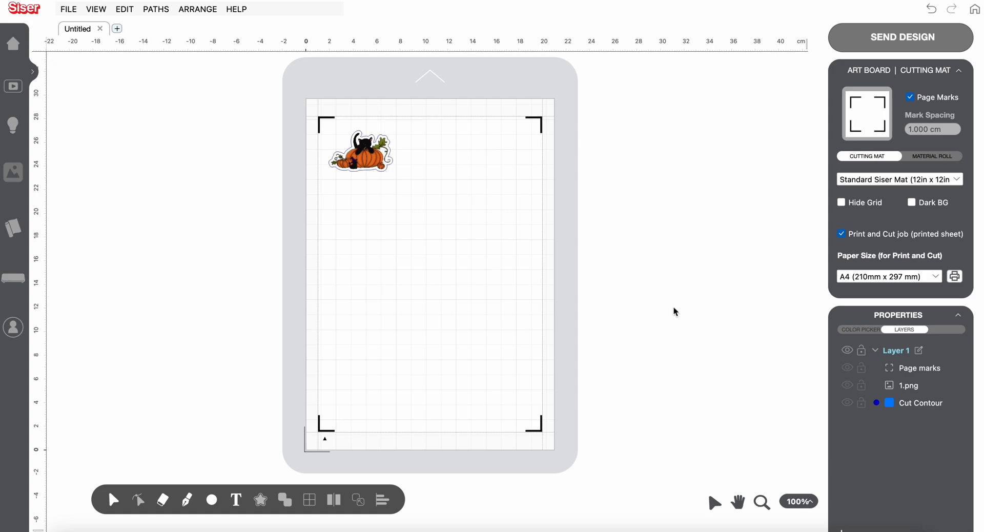
mouse_move(212, 499)
click(212, 500)
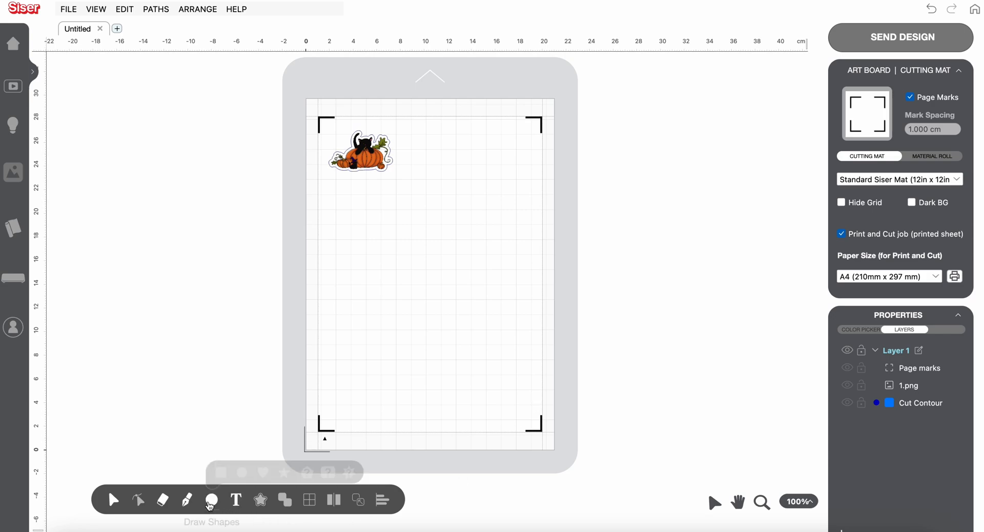
click(223, 471)
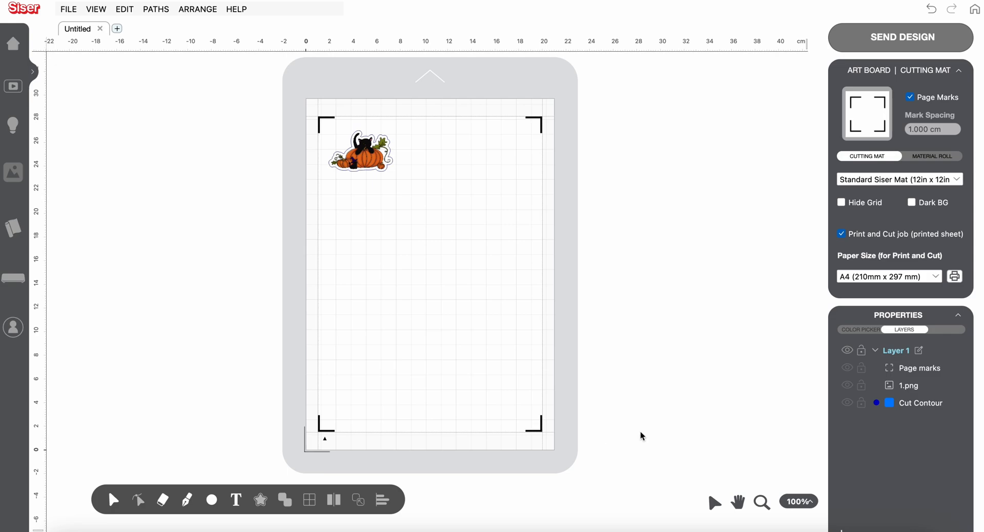
Build a second contour around the existing Cut Contour as an Editable Contour (Cut only) with an offset of 0.2 cm
click(921, 408)
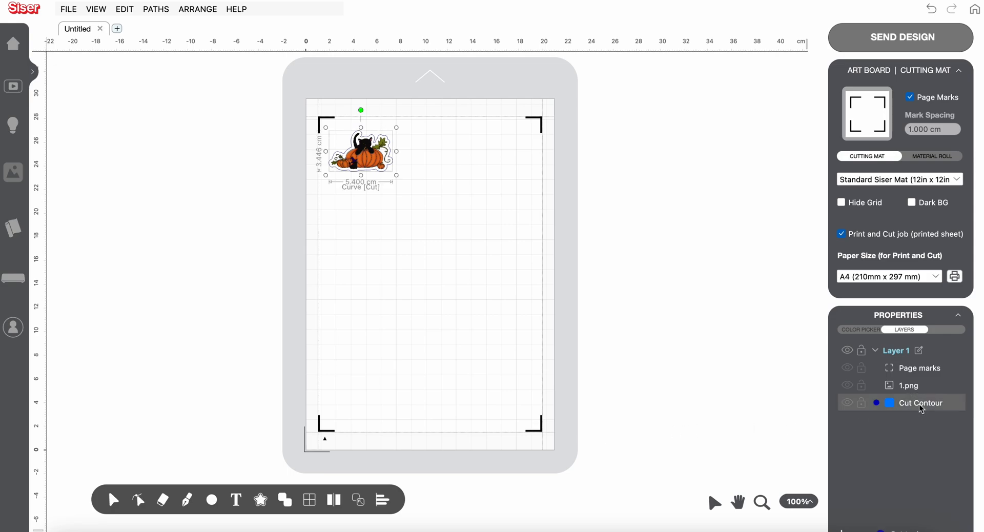
click(261, 502)
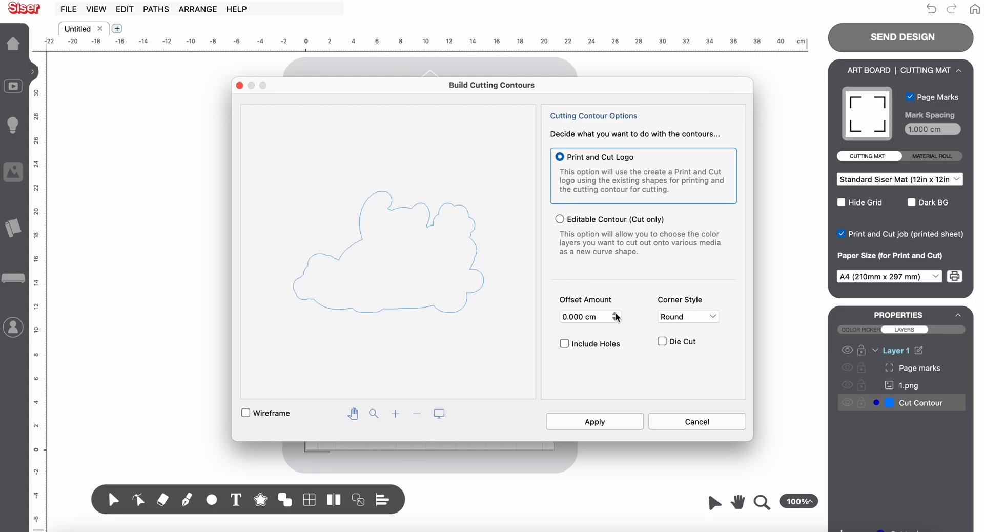
click(562, 222)
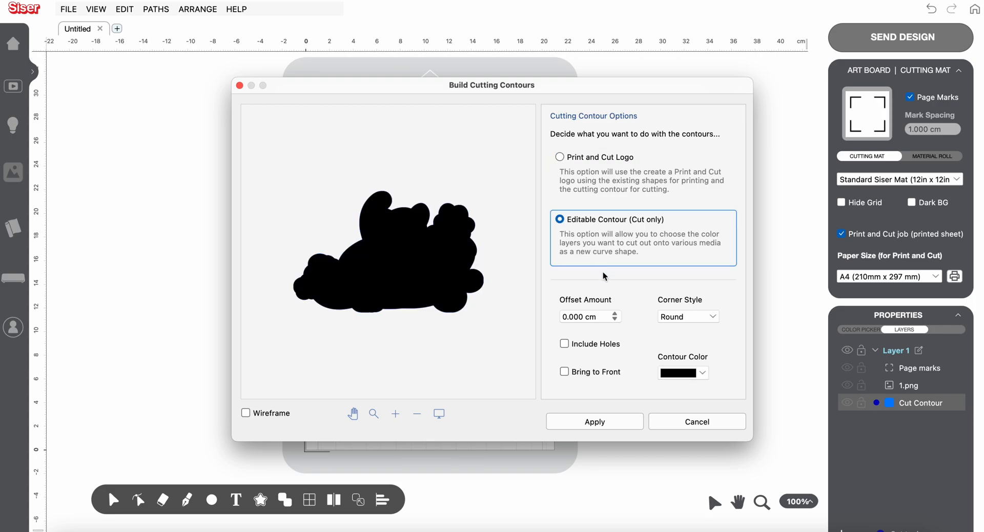
drag(608, 317, 523, 316)
text(0.2)
click(625, 421)
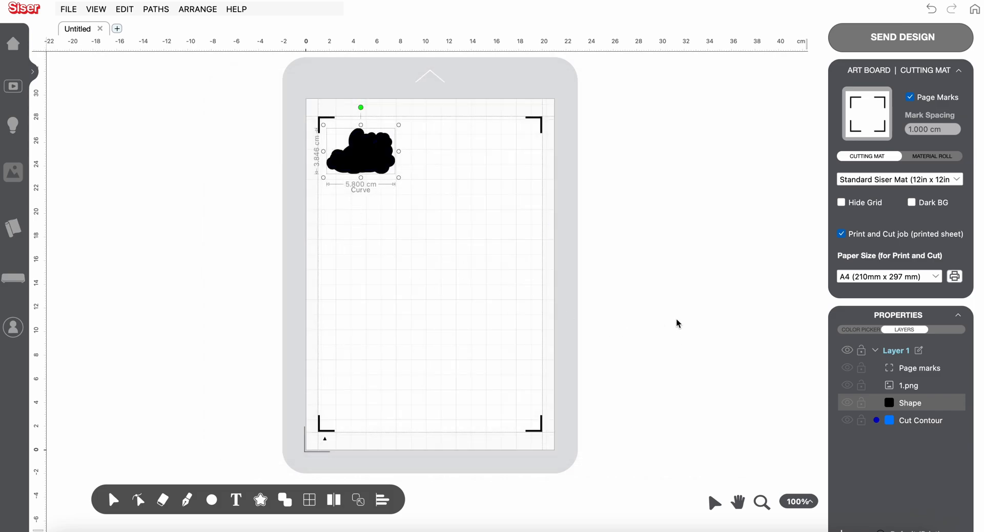
Change the new outer shape from a solid black fill to a stroke outline
click(853, 330)
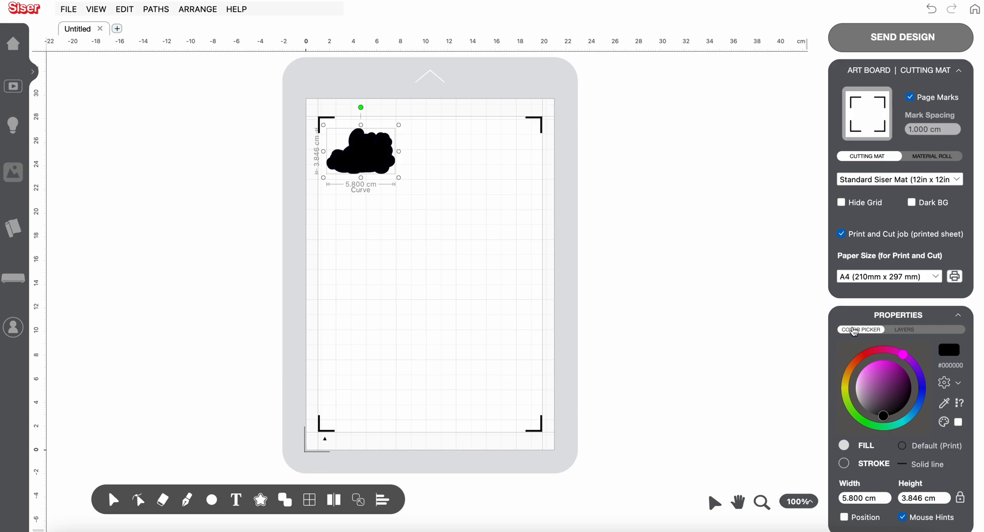
click(844, 463)
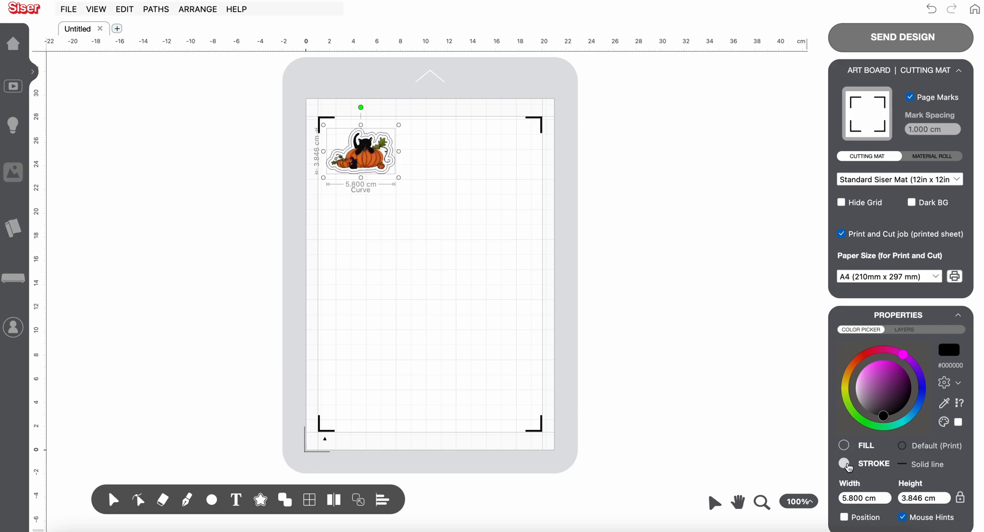
click(543, 293)
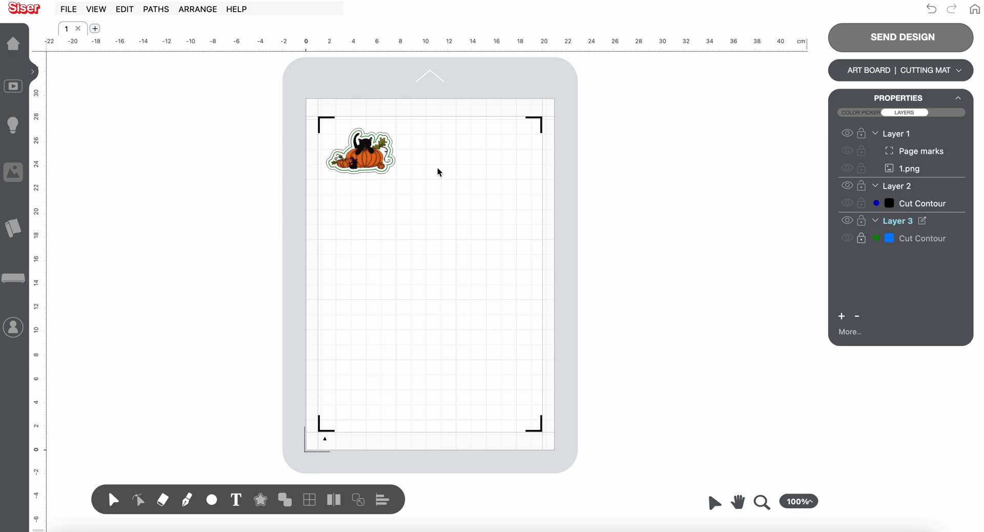
Check which cutting tool types are assigned to the Cut Contours in Layer 2 and Layer 3
click(915, 205)
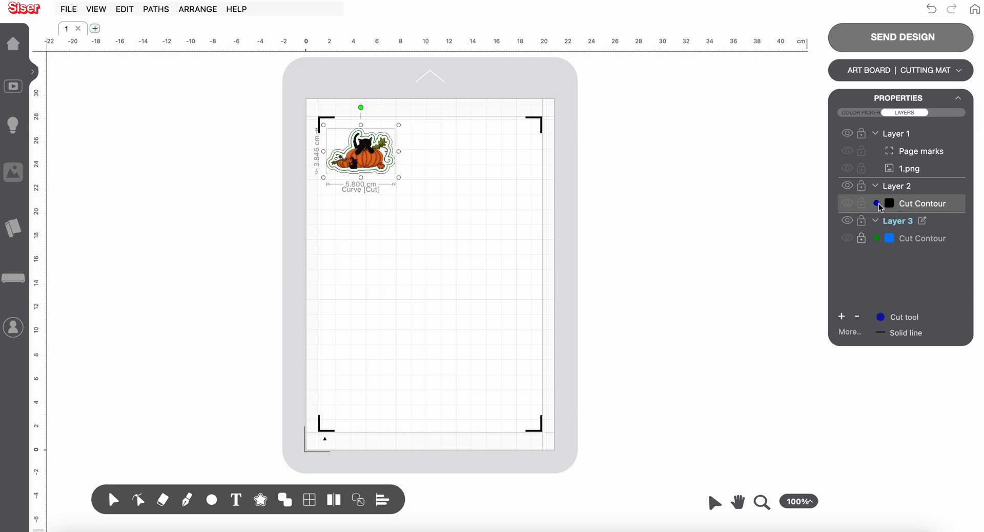
click(910, 320)
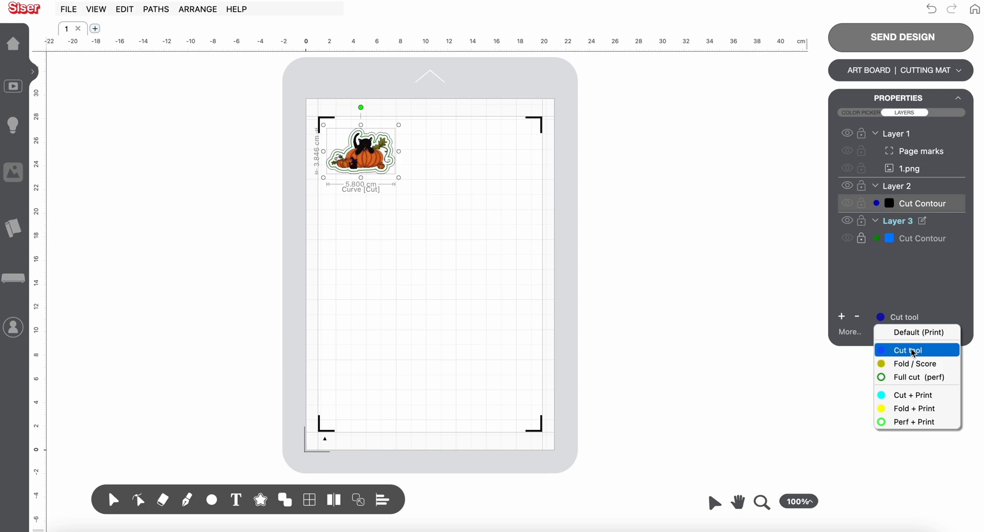
click(837, 354)
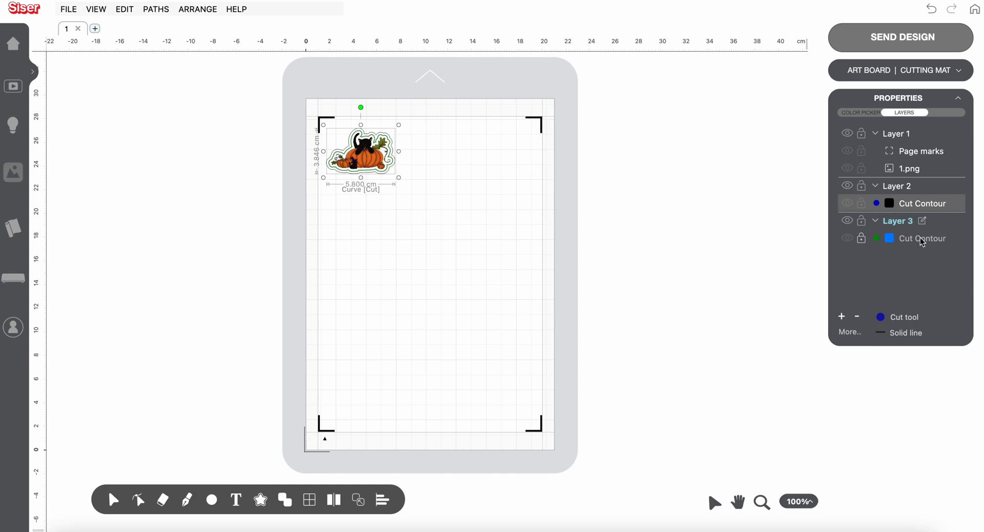
click(923, 239)
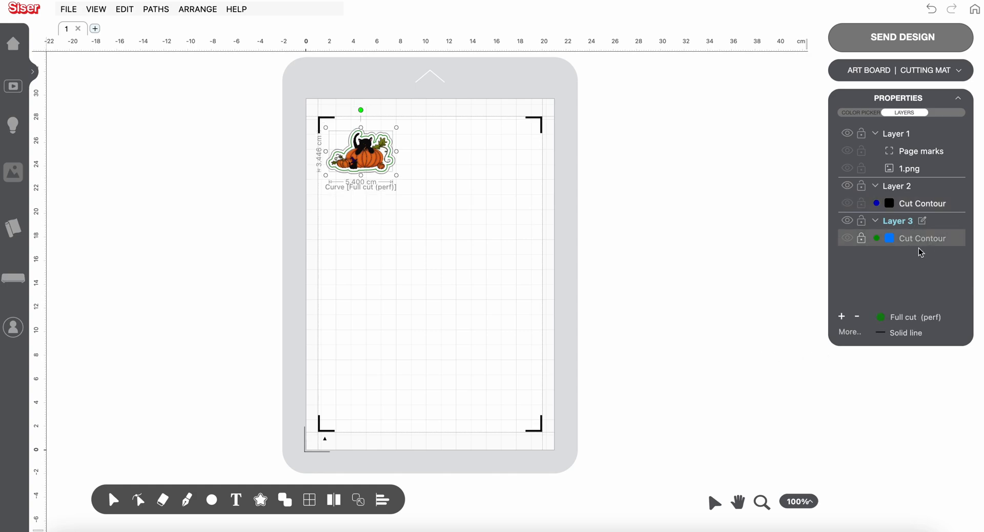
click(909, 319)
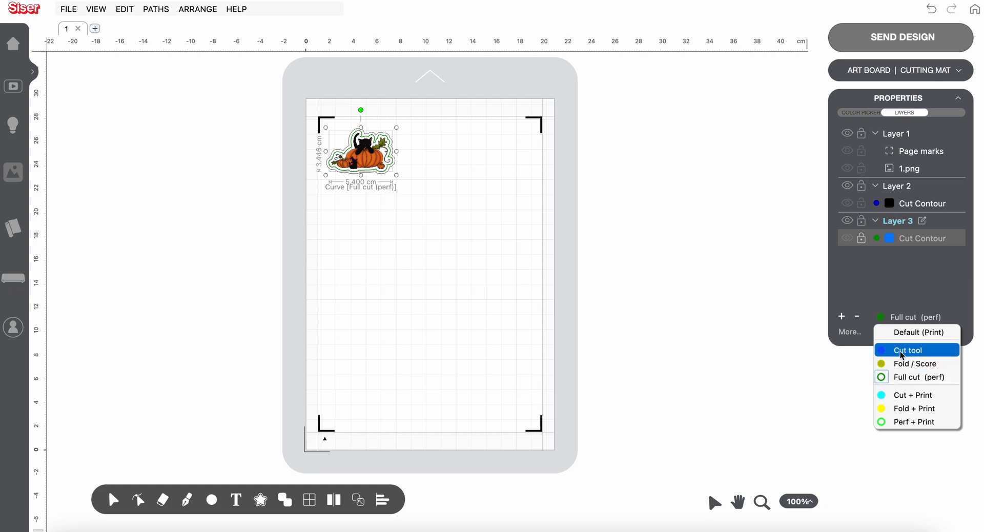
click(752, 324)
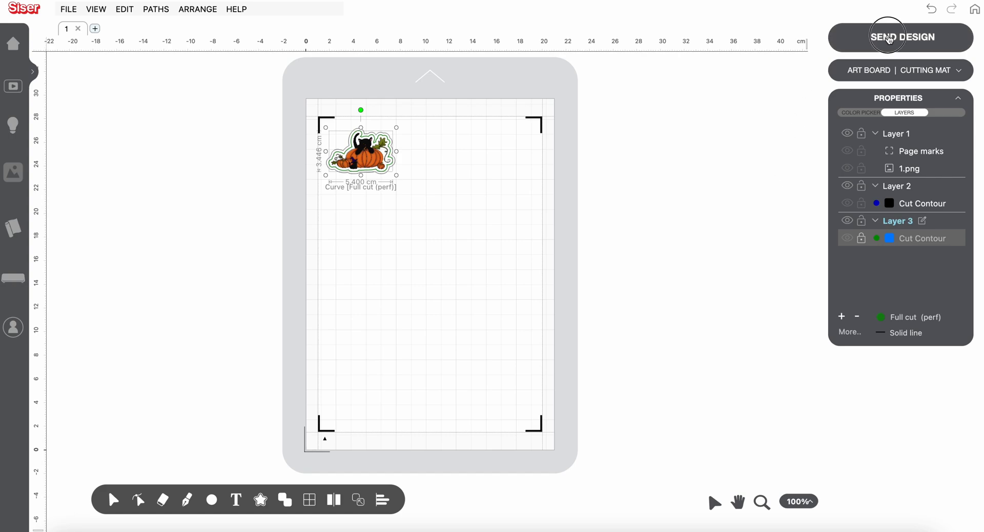
Send all artwork that fits on the page as print and cut, and open its cutting contours
click(891, 38)
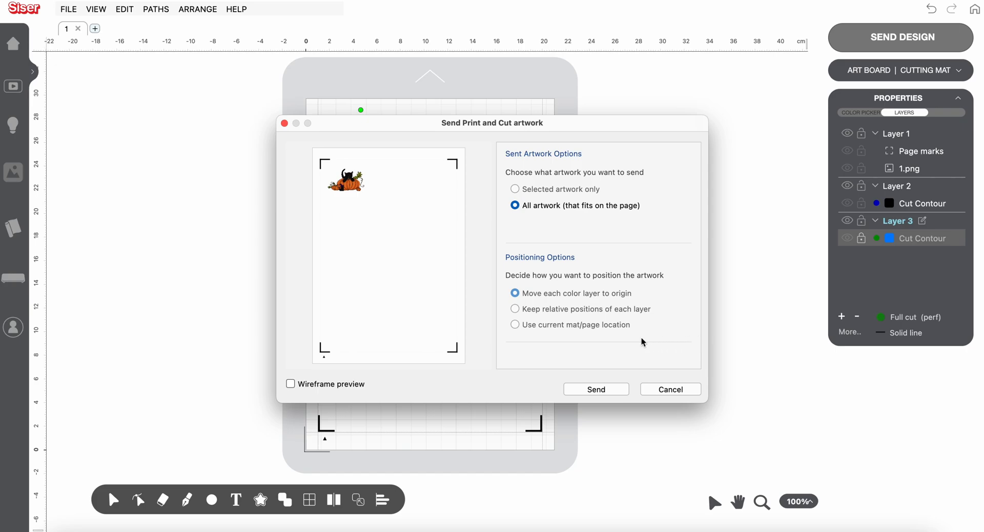
click(597, 389)
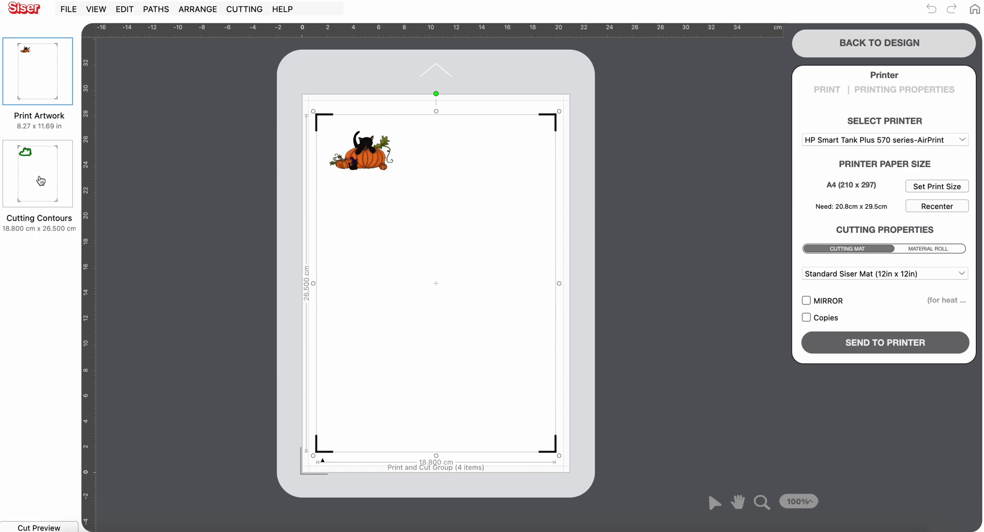
click(41, 181)
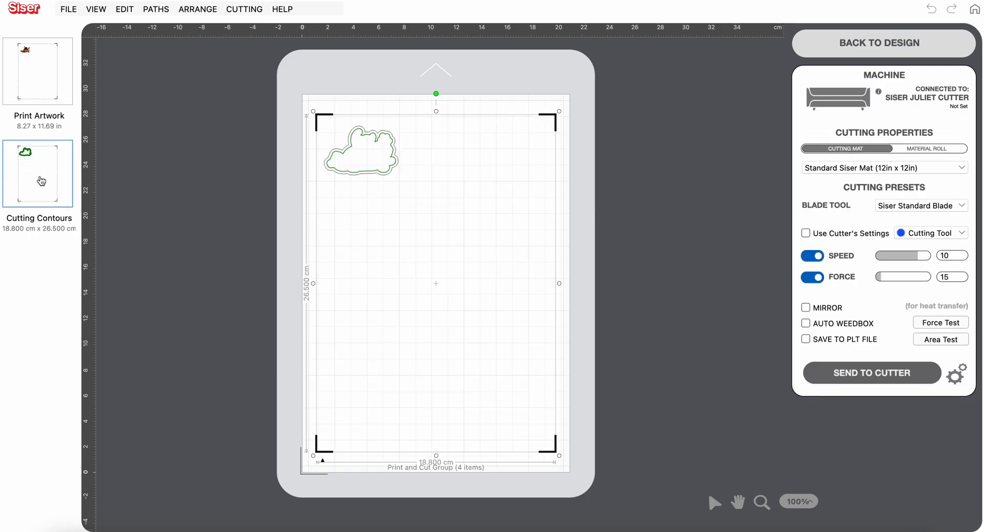
Set the Full Cut (perf) tool preset to speed 5 and force 33
click(806, 233)
click(806, 233)
click(964, 236)
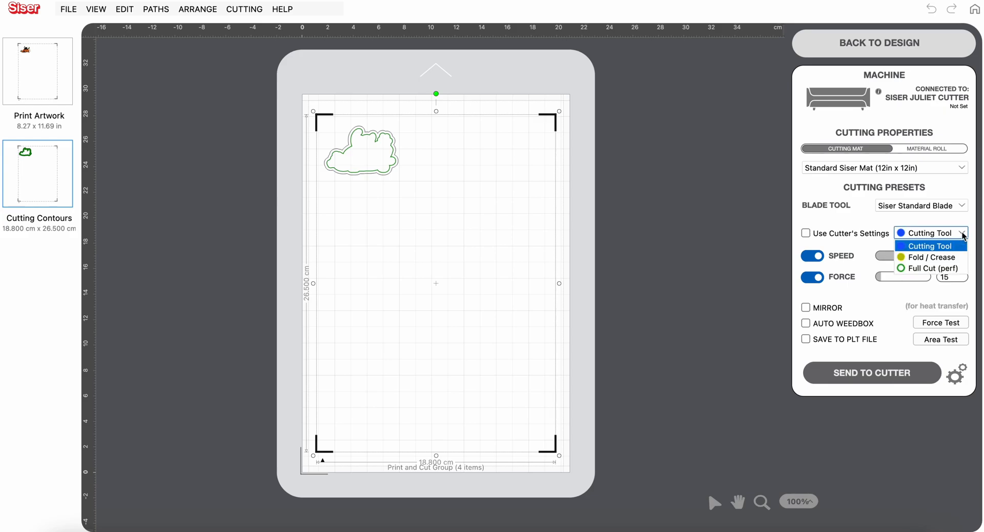
click(952, 268)
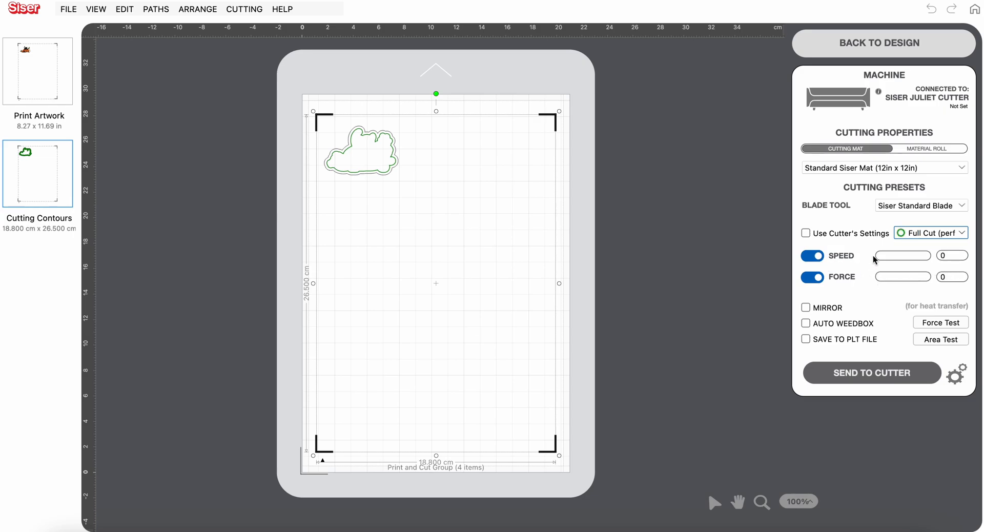
drag(876, 256, 888, 275)
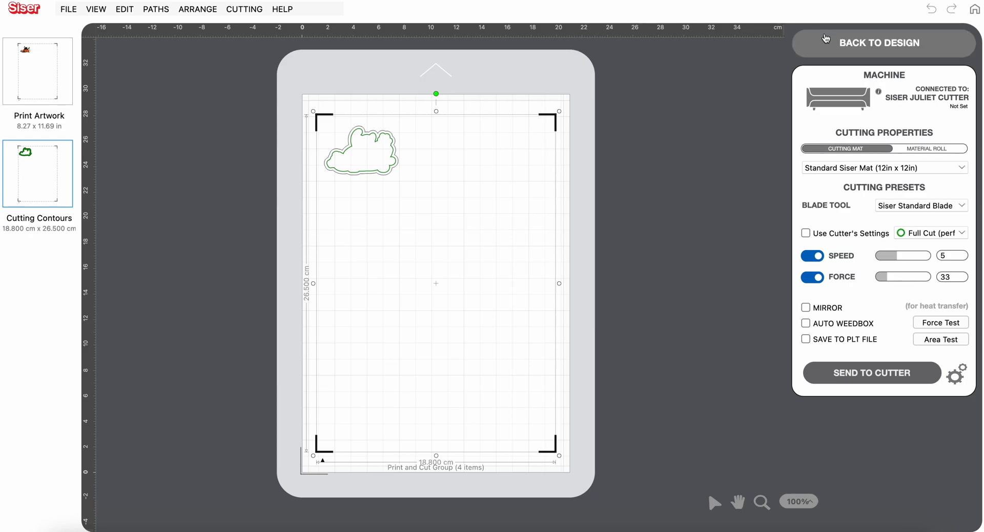
Return to the design and group the cat and pumpkin image with its cut contours
click(837, 47)
click(285, 99)
drag(285, 99, 456, 252)
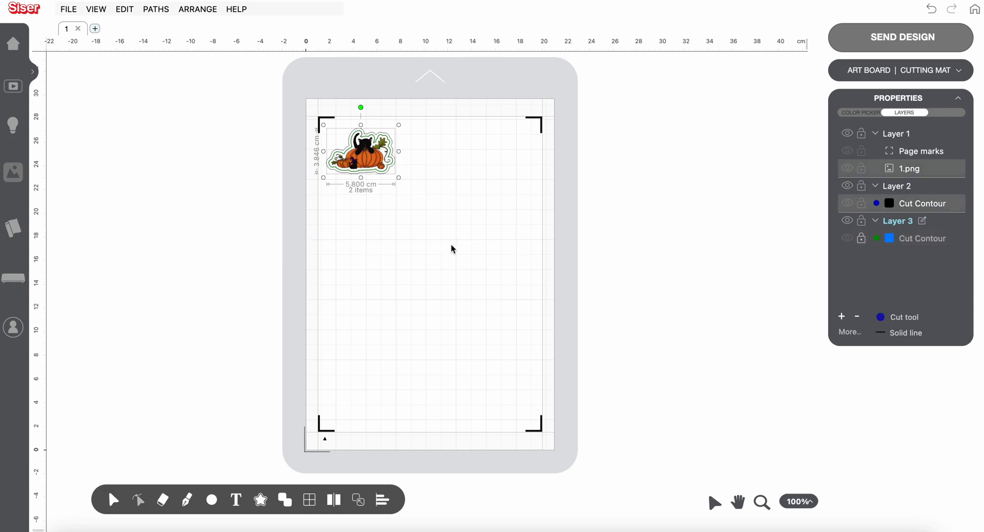
right_click(366, 165)
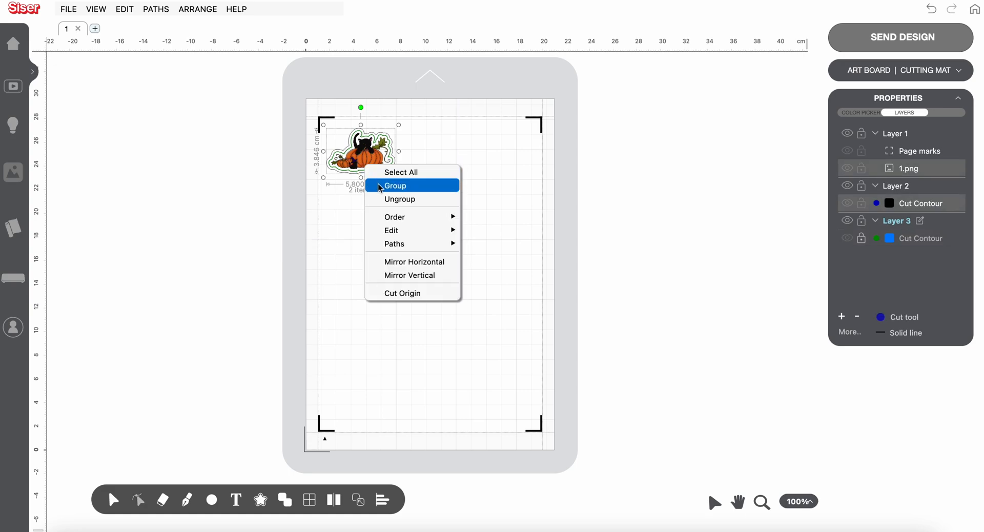
click(382, 187)
Duplicate the sticker group with a Tile Array of 3 horizontal by 6 vertical copies with 0.000 cm spacing
click(192, 12)
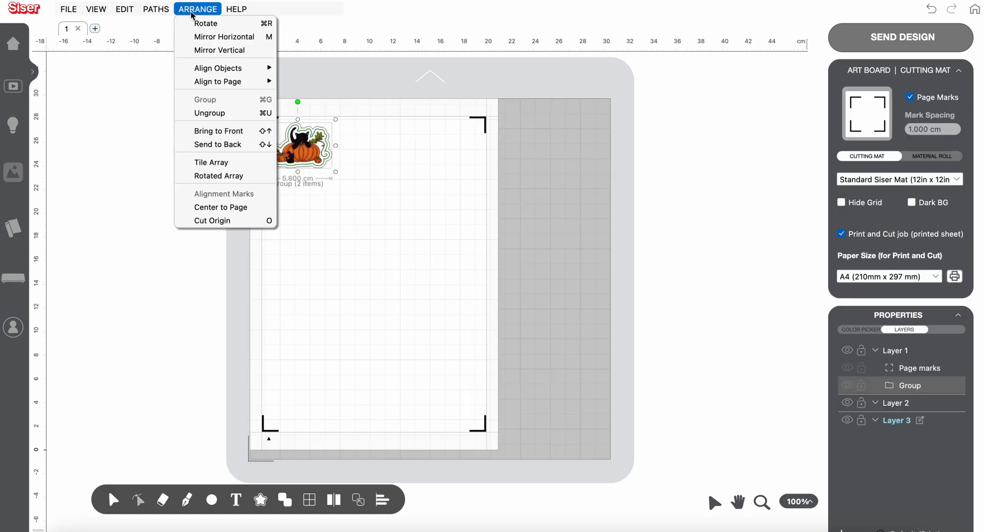
click(211, 161)
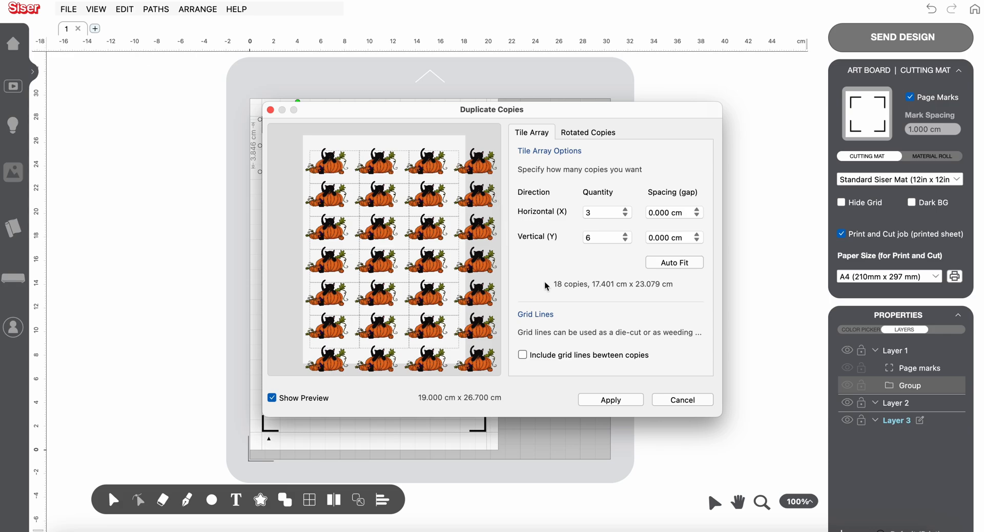
click(613, 399)
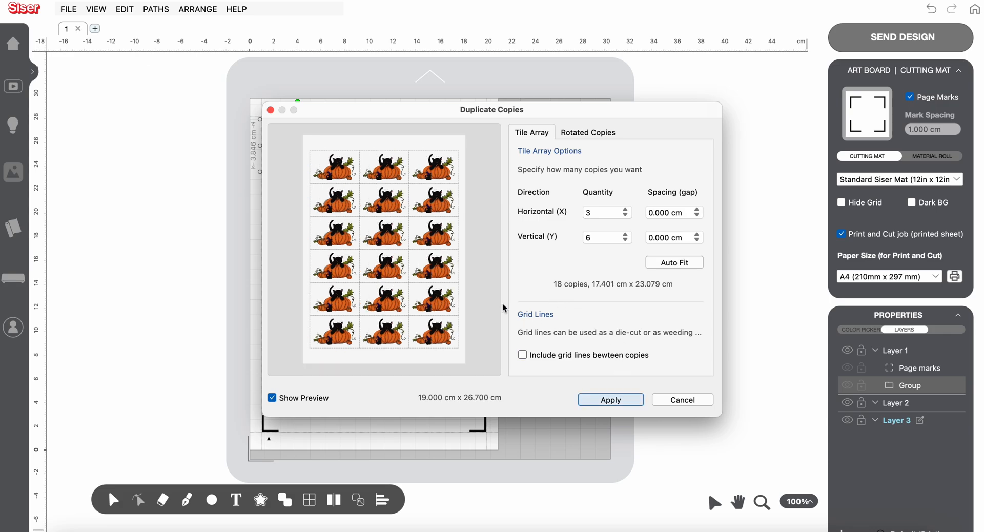
click(607, 400)
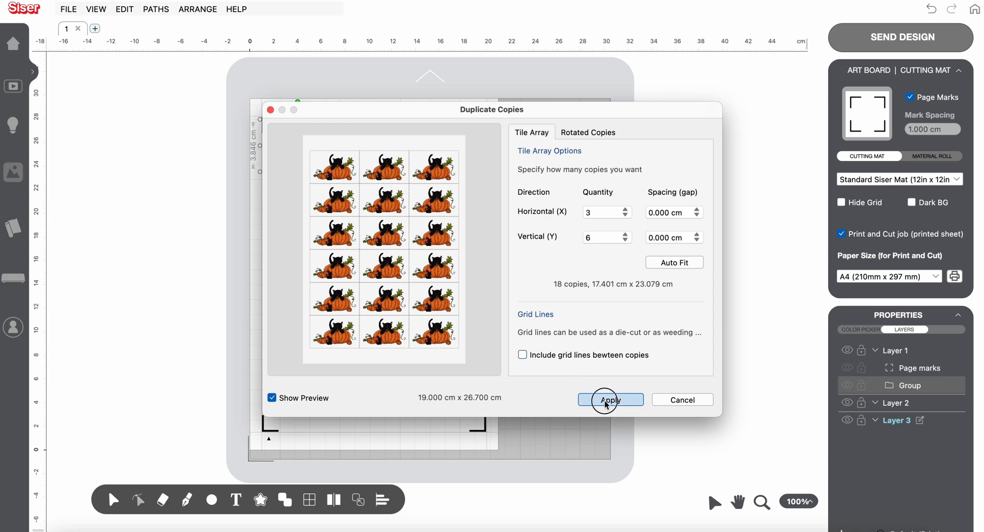
click(583, 369)
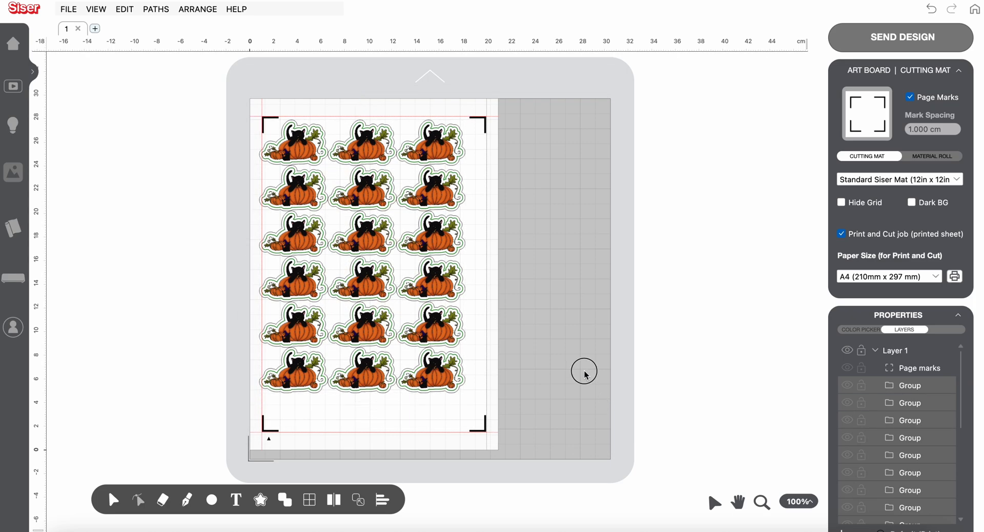
Center all 18 sticker copies on the page within the page marks
drag(232, 94, 484, 423)
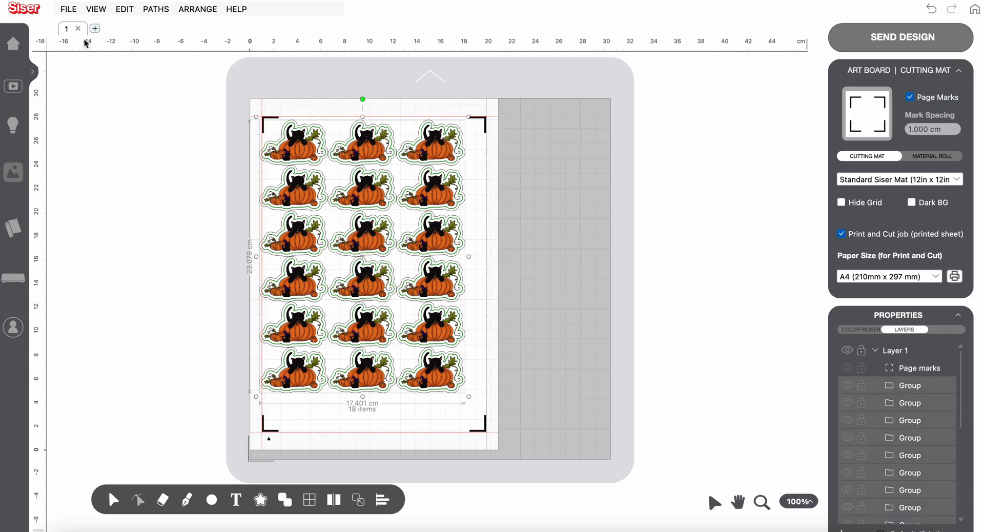
click(196, 10)
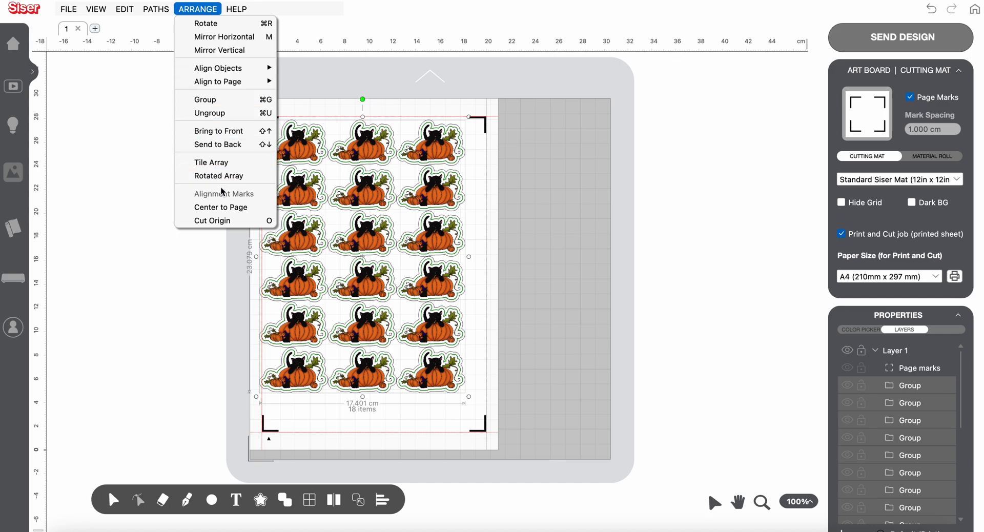
click(227, 207)
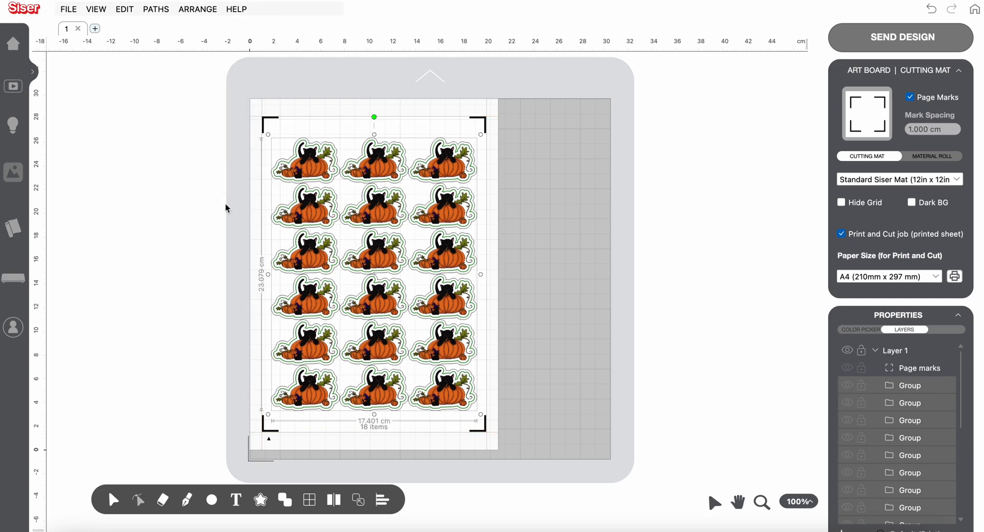
click(546, 269)
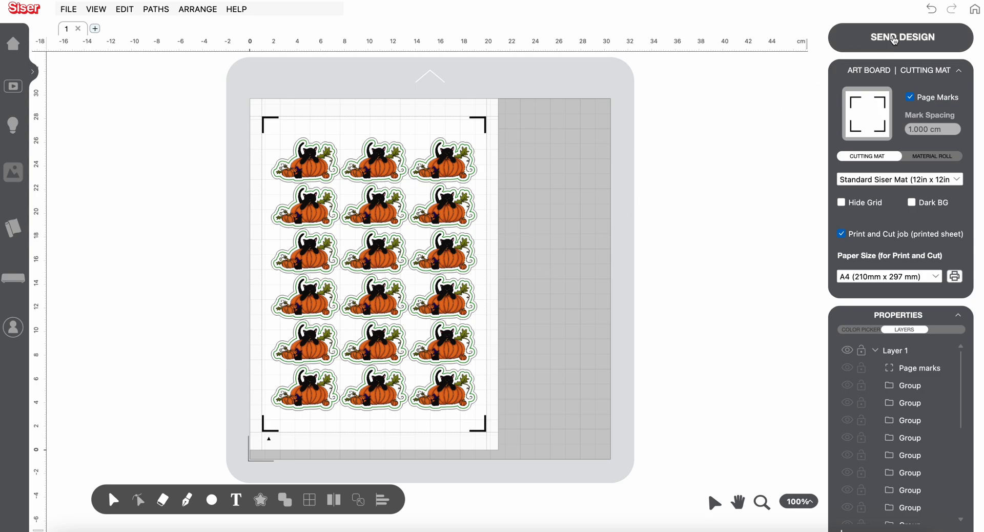
Send the full sticker sheet for print and cut and display its cutting contours
click(894, 41)
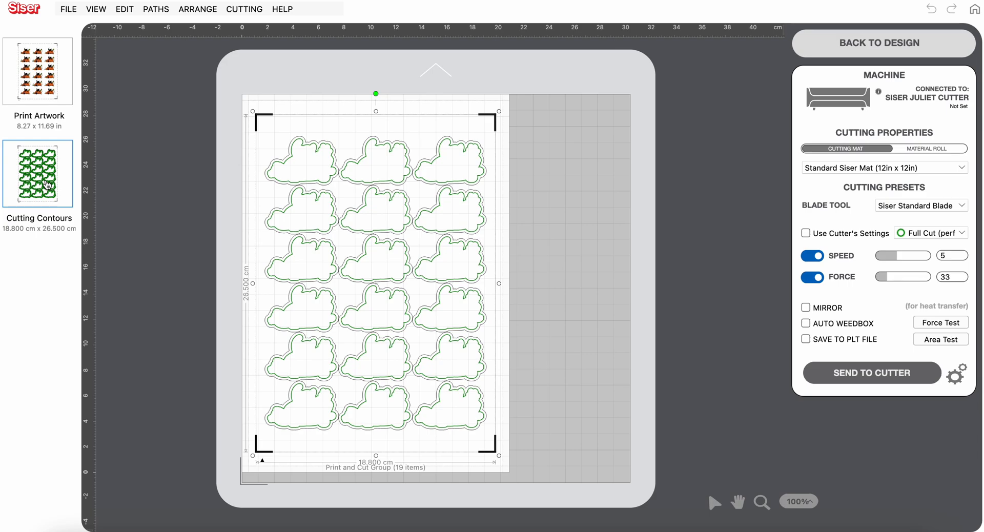
Print one copy of the sticker sheet artwork in colour on the HP Smart Tank Plus 570 series printer with default settings
click(49, 70)
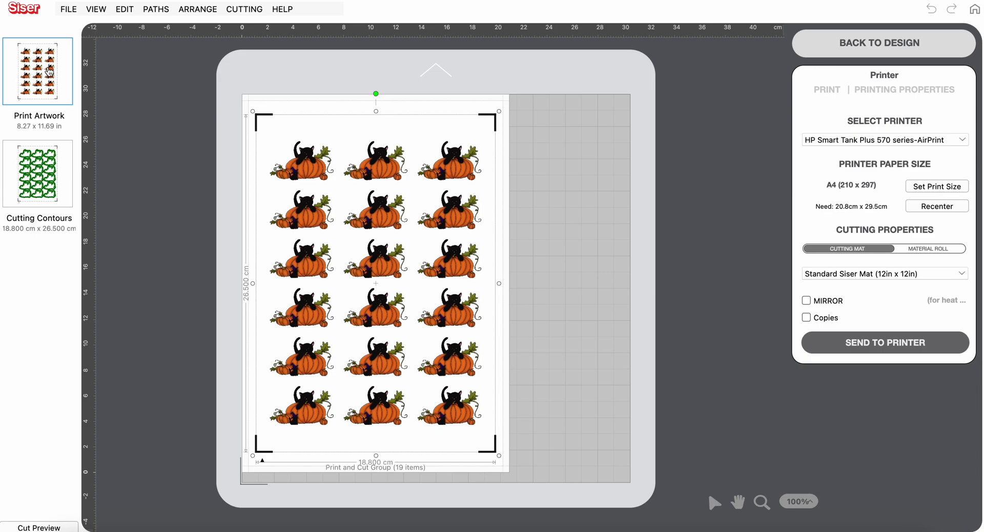
click(883, 343)
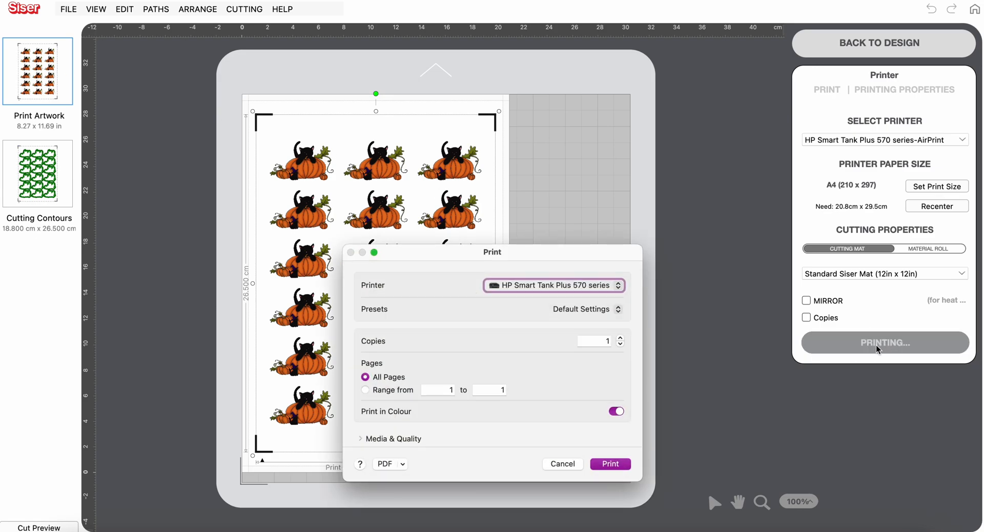
click(611, 465)
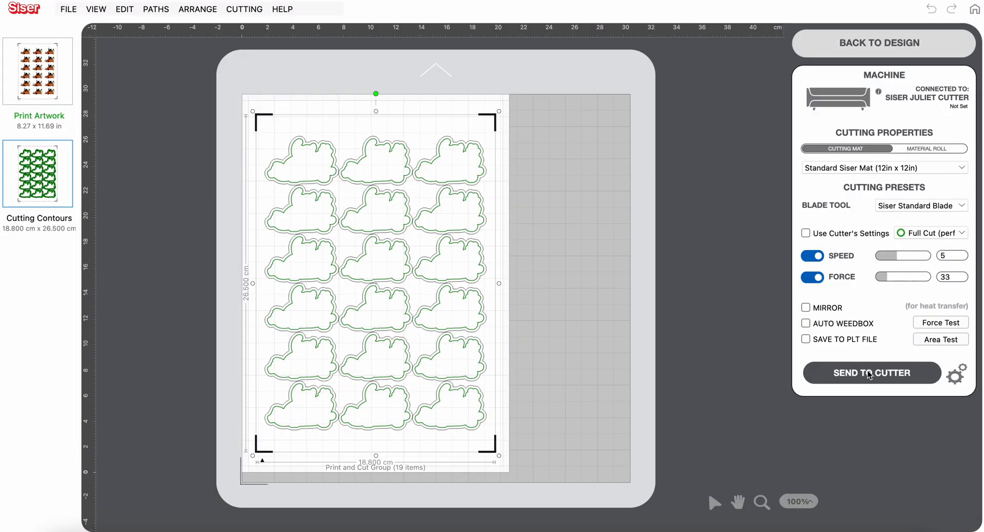
Switch the cutting presets to Use Cutter's Settings and send the sticker sheet's cutting contours to the Siser Juliet cutter
click(869, 374)
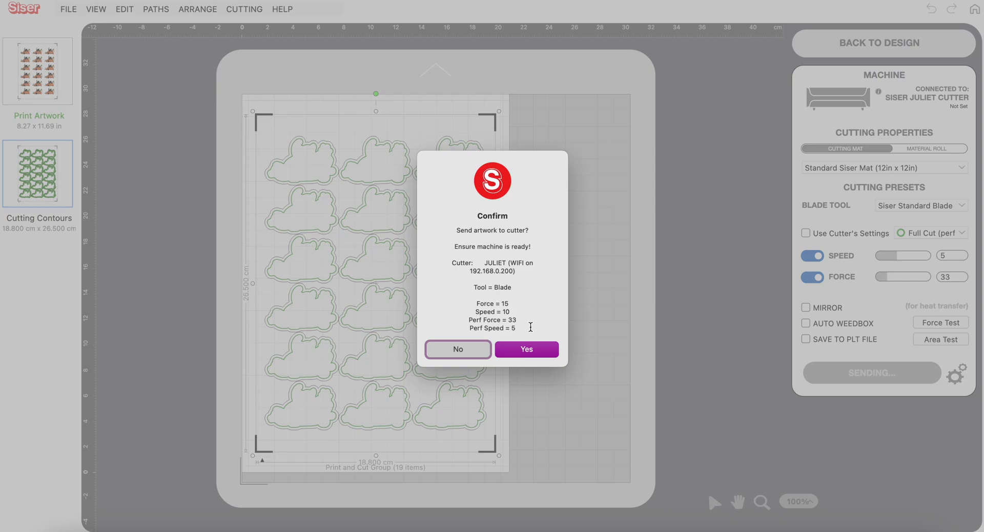
click(461, 349)
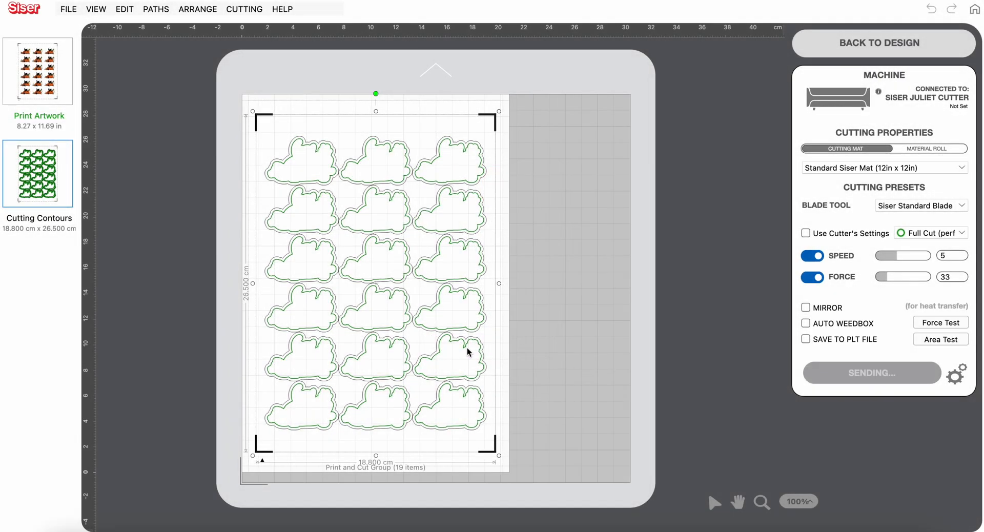
click(805, 233)
click(871, 327)
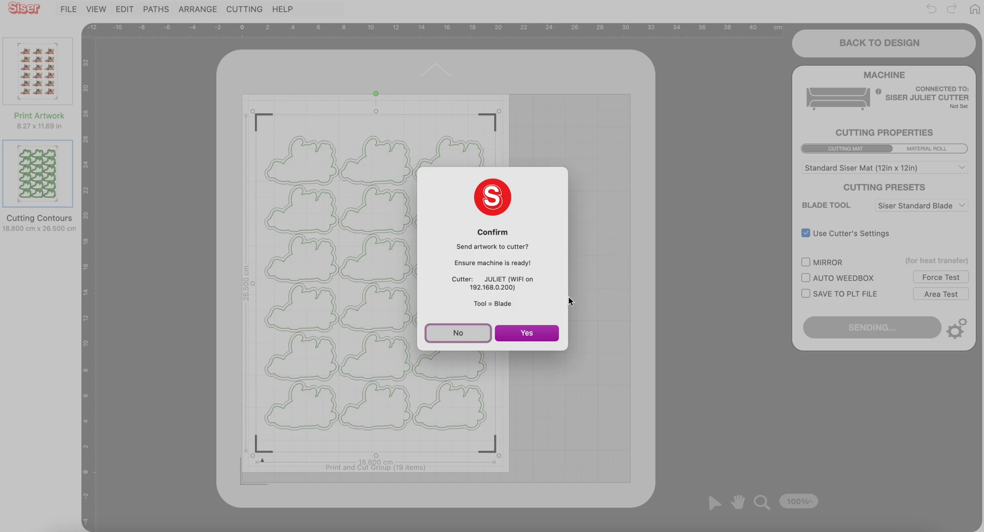
click(526, 333)
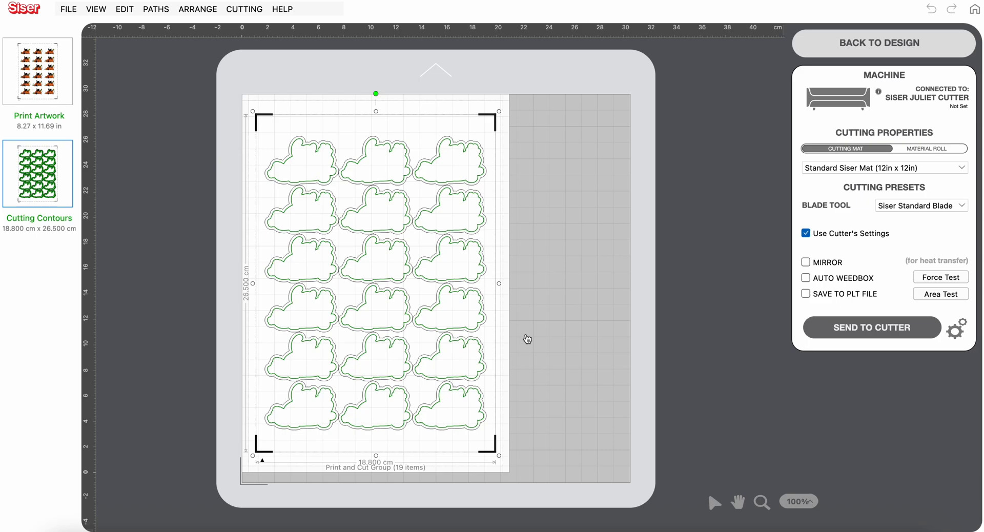
Send the same cutting contours to the Juliet cutter a second time with the cutter's own settings
click(872, 328)
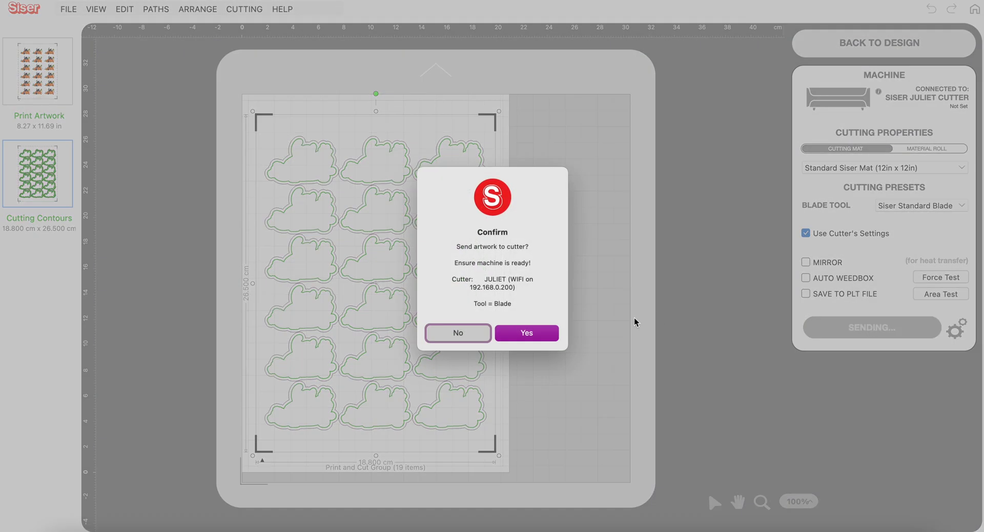
click(530, 335)
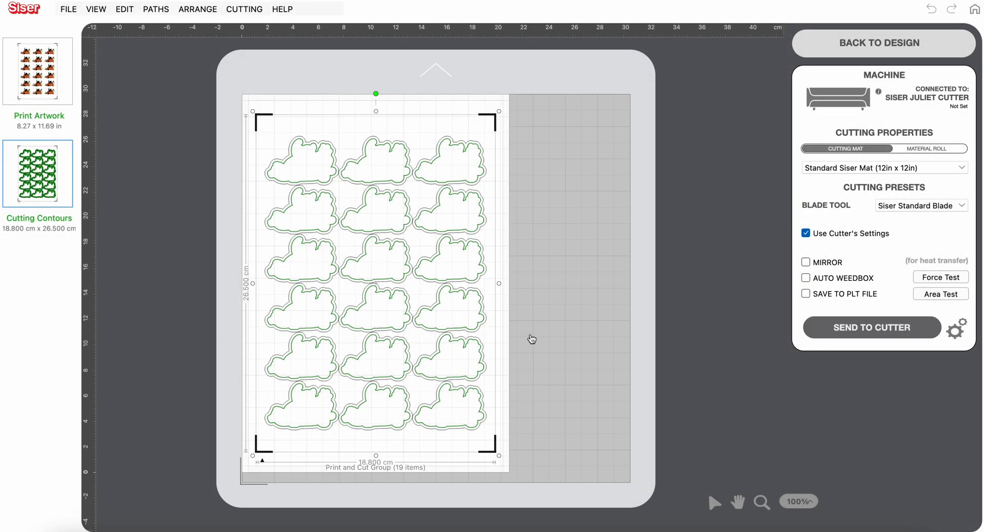